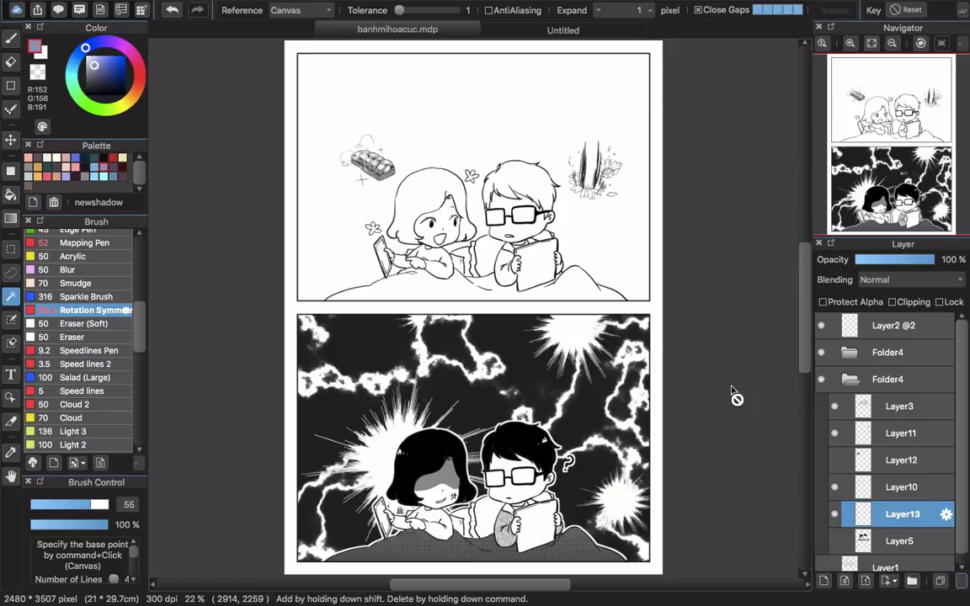
# - Switch to the browser and save the full-size explosion 1 screentone image from DeviantArt to the Desktop as a JPEG
pyautogui.hotkey('ctrl', 'Left')
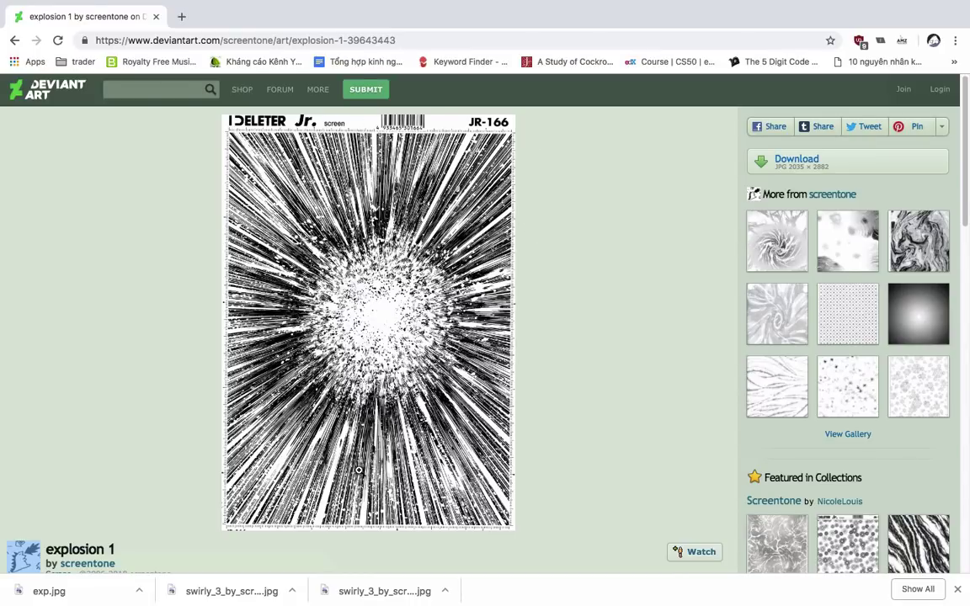
pyautogui.click(385, 330)
pyautogui.click(426, 366)
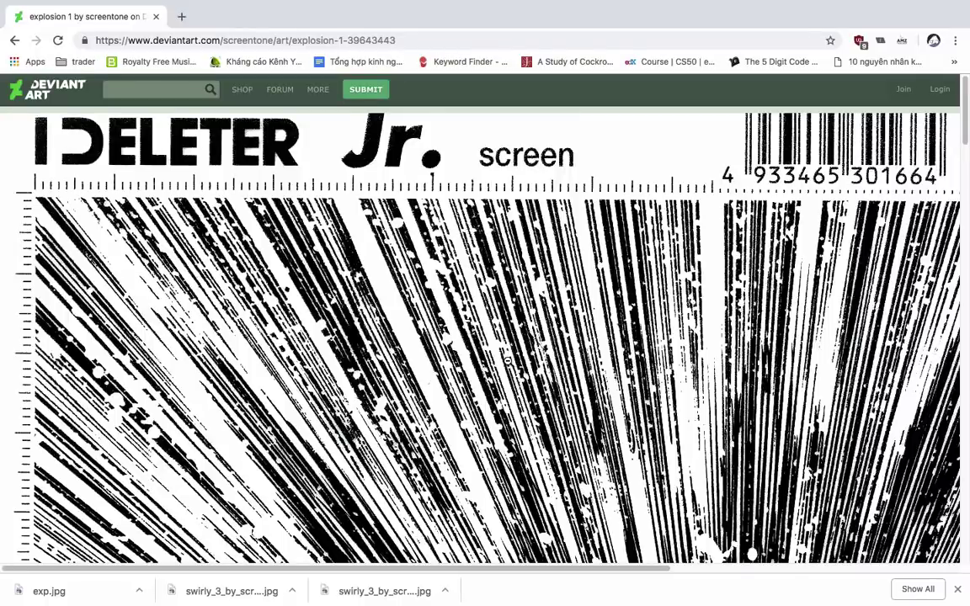
pyautogui.rightClick(509, 358)
pyautogui.click(556, 379)
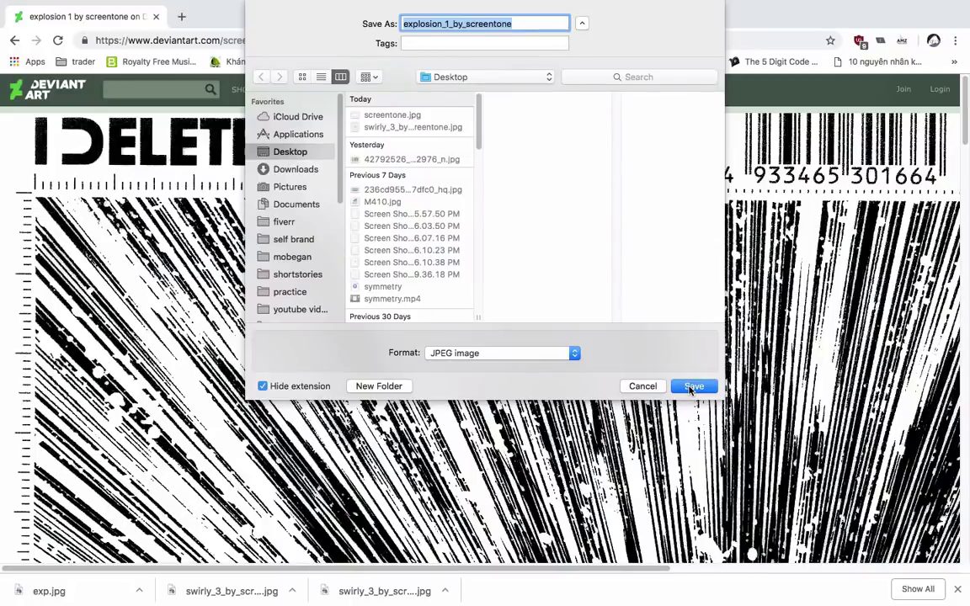
pyautogui.click(692, 386)
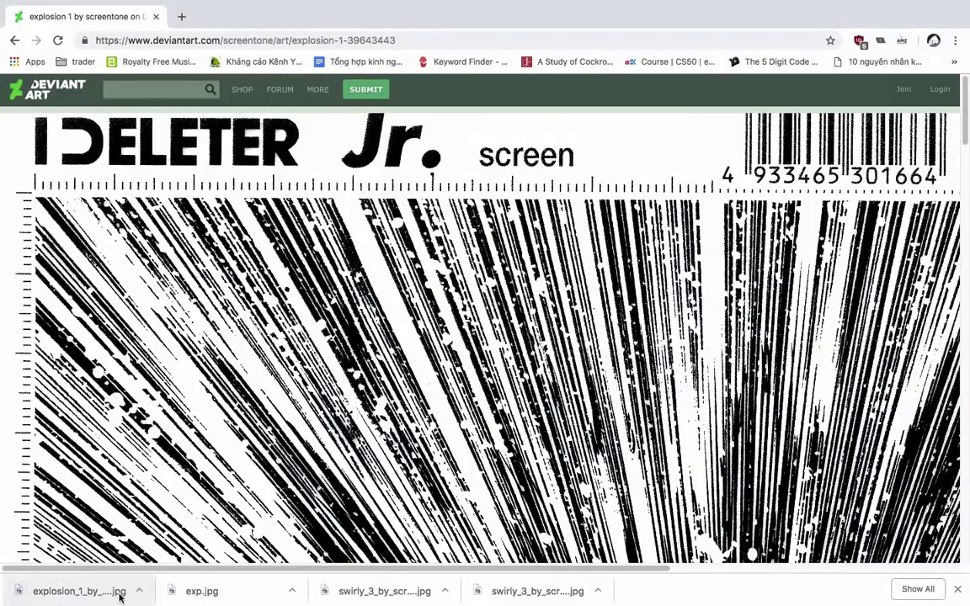
# - Switch back to MediBang Paint, open the Material window and look through the Desktop images offered for adding a tone from a file
pyautogui.hotkey('ctrl', 'Right')
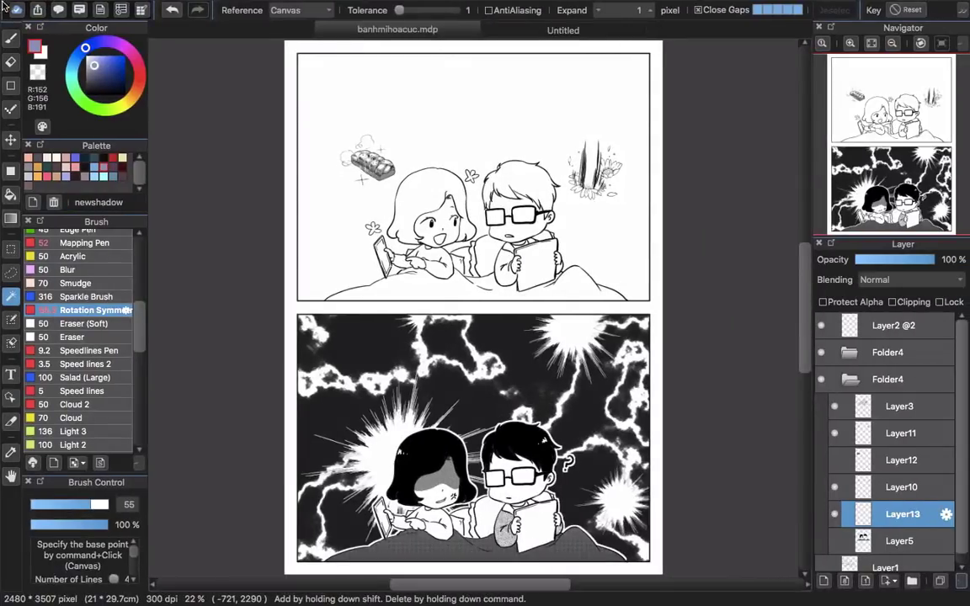
pyautogui.click(58, 9)
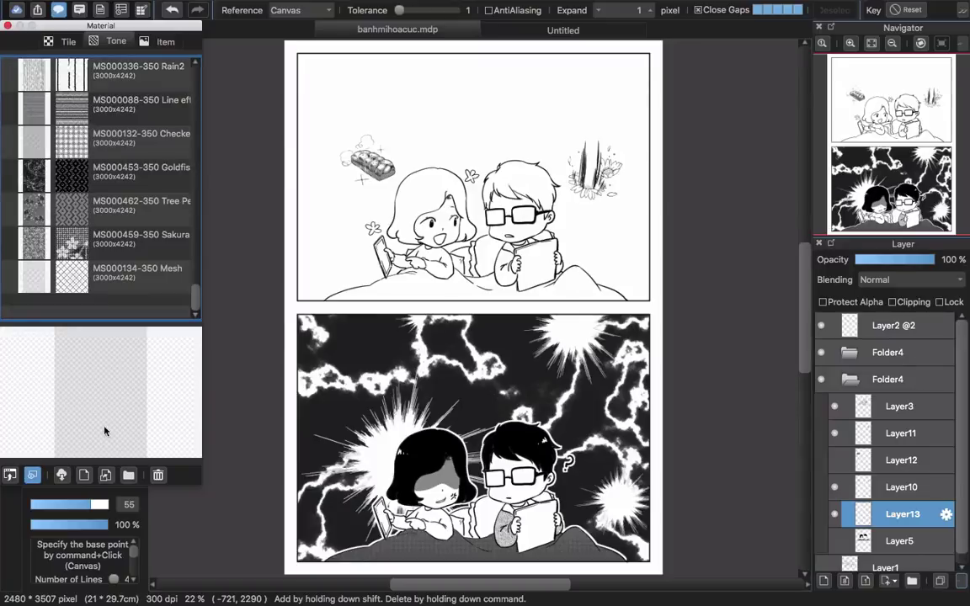
pyautogui.click(84, 476)
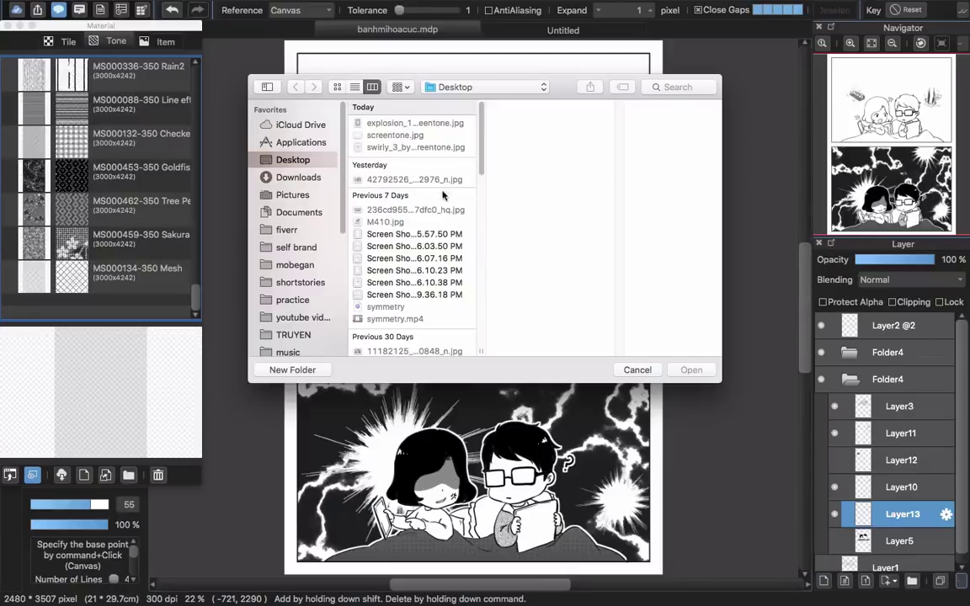
pyautogui.click(635, 370)
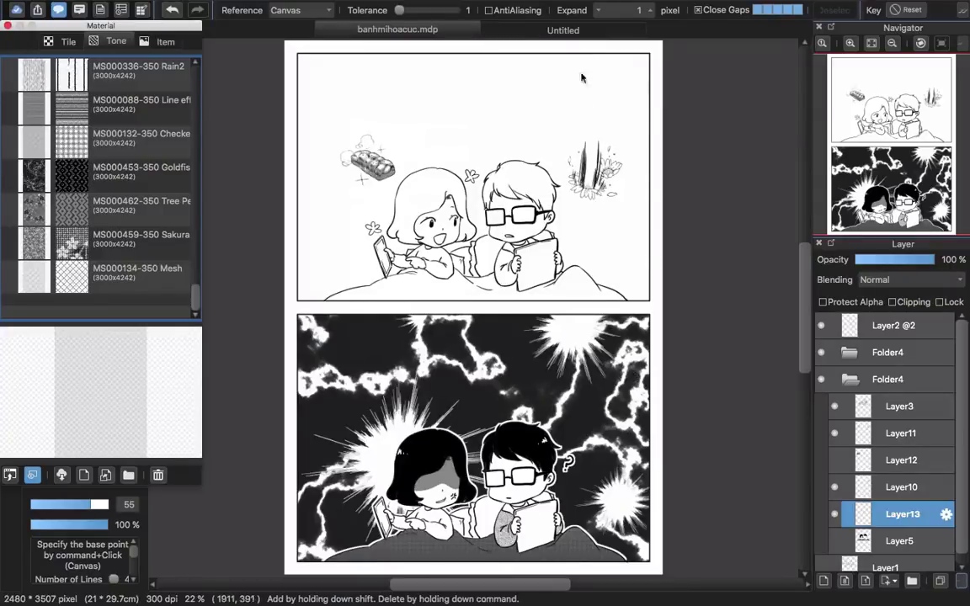
# - Open explosion_1_by_screentone.jpg from the Desktop as a separate canvas
pyautogui.click(600, 32)
pyautogui.press('super+o')
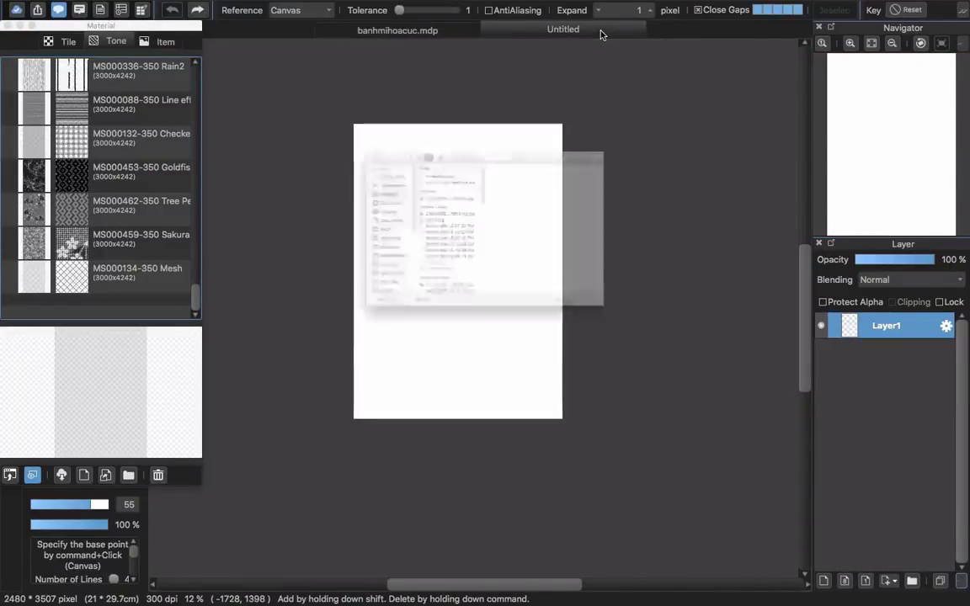
pyautogui.scroll(2, 392, 137)
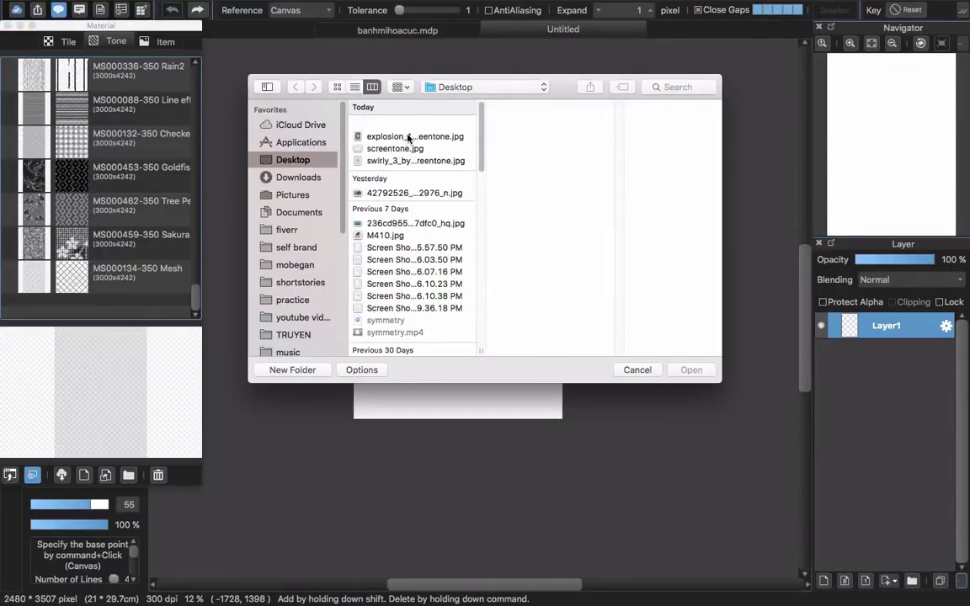
pyautogui.click(420, 123)
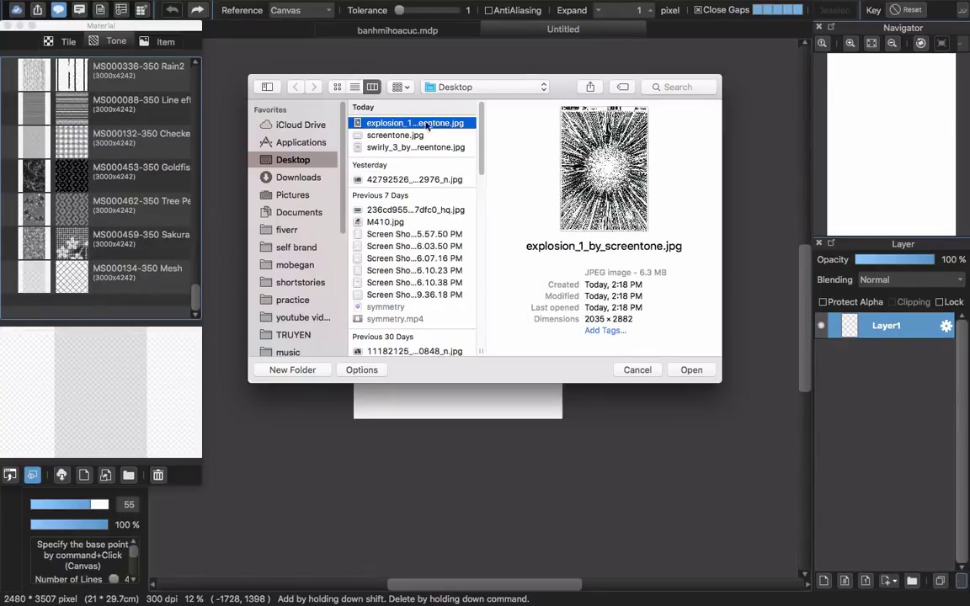
pyautogui.click(688, 371)
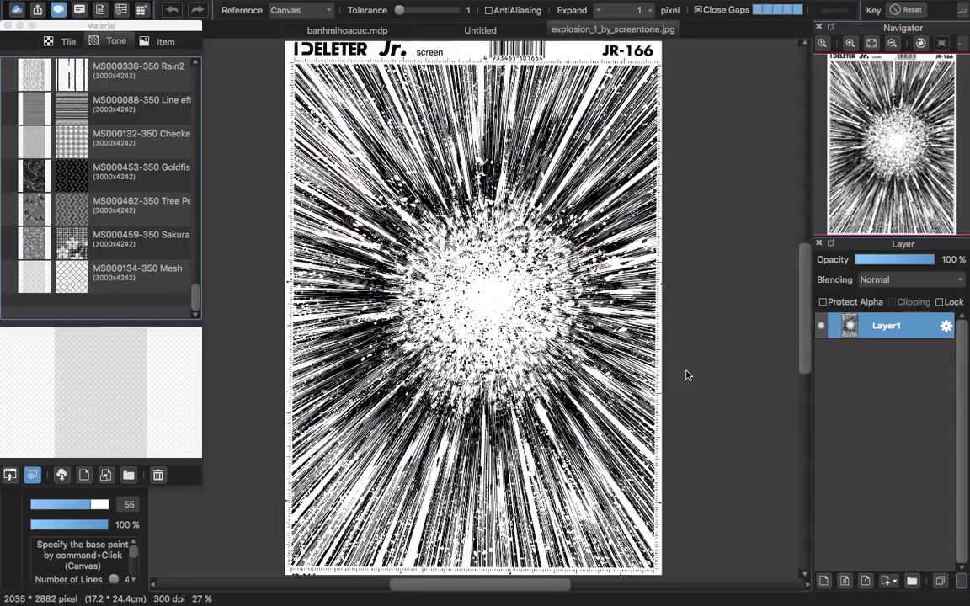
# - Register the open screentone canvas as a tone material named "explosion"
pyautogui.click(105, 475)
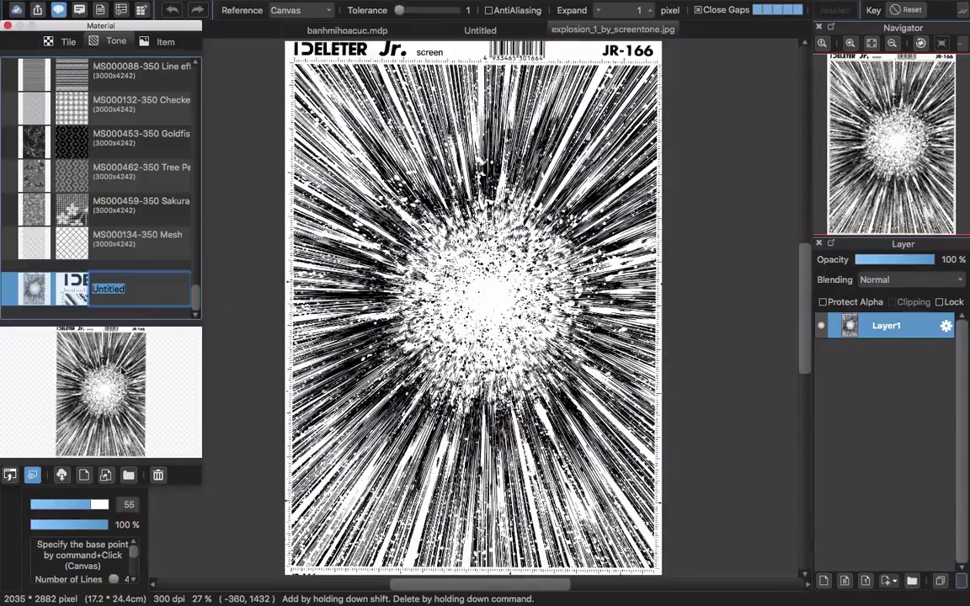
pyautogui.write('explosion')
pyautogui.press('Return')
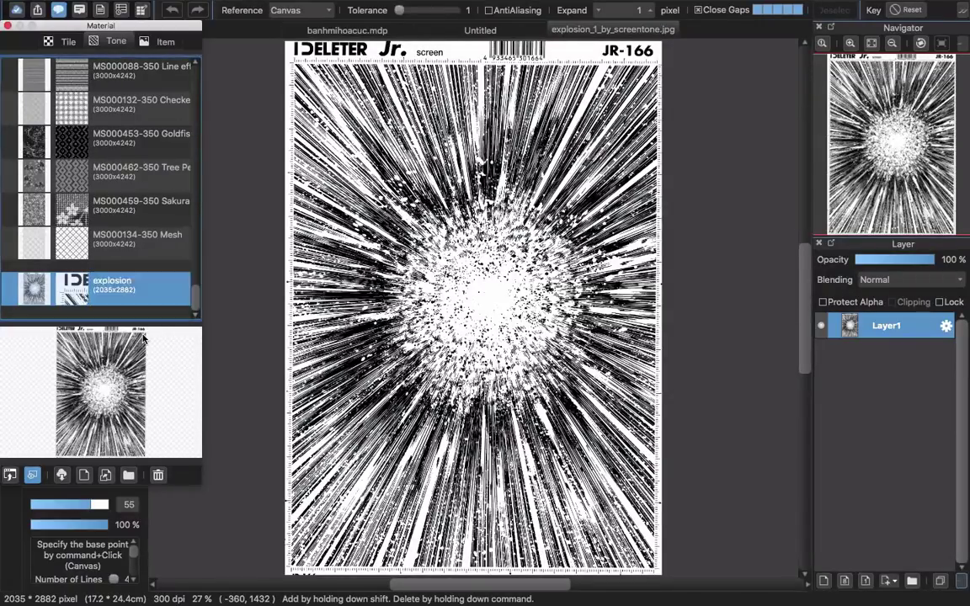
# - Fill the upper panel's background on Layer13 of banhmihoacuc.mdp with the explosion tone at 189% zoom, and clear the selection
pyautogui.click(347, 31)
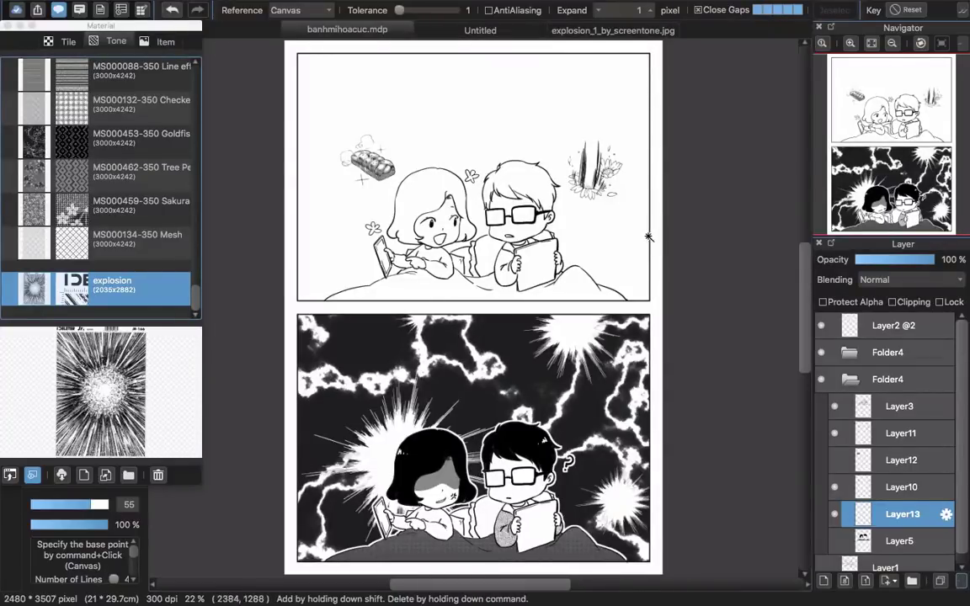
pyautogui.click(623, 231)
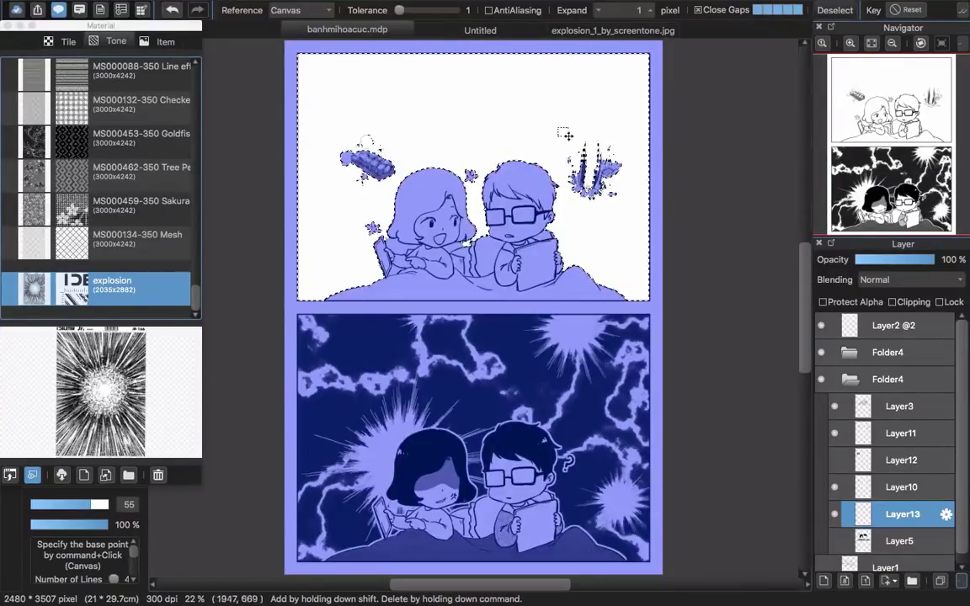
pyautogui.moveTo(120, 300); pyautogui.dragTo(329, 156)
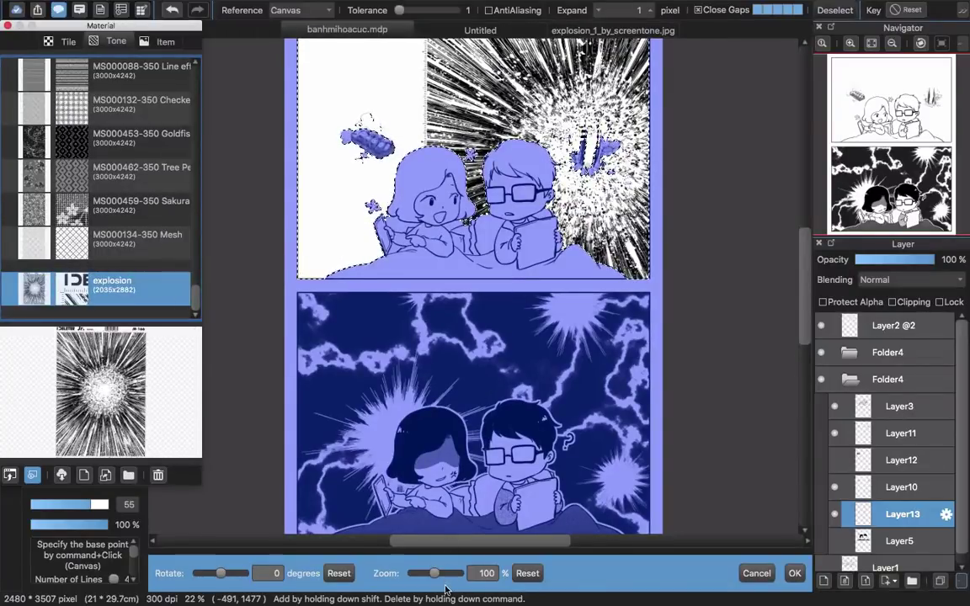
pyautogui.moveTo(434, 573); pyautogui.dragTo(457, 574)
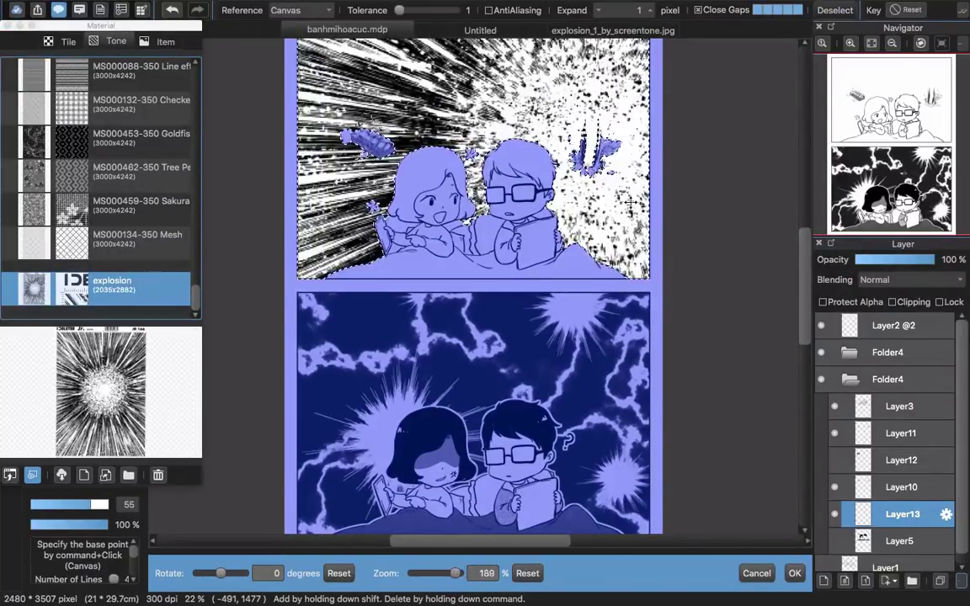
pyautogui.moveTo(737, 345); pyautogui.dragTo(688, 348)
pyautogui.press('Return')
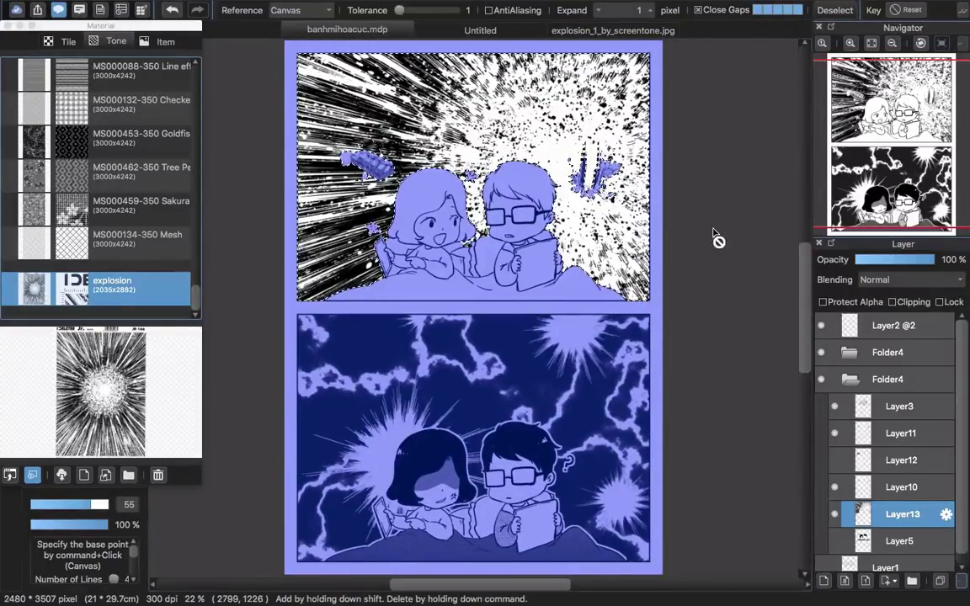
pyautogui.press('super+d')
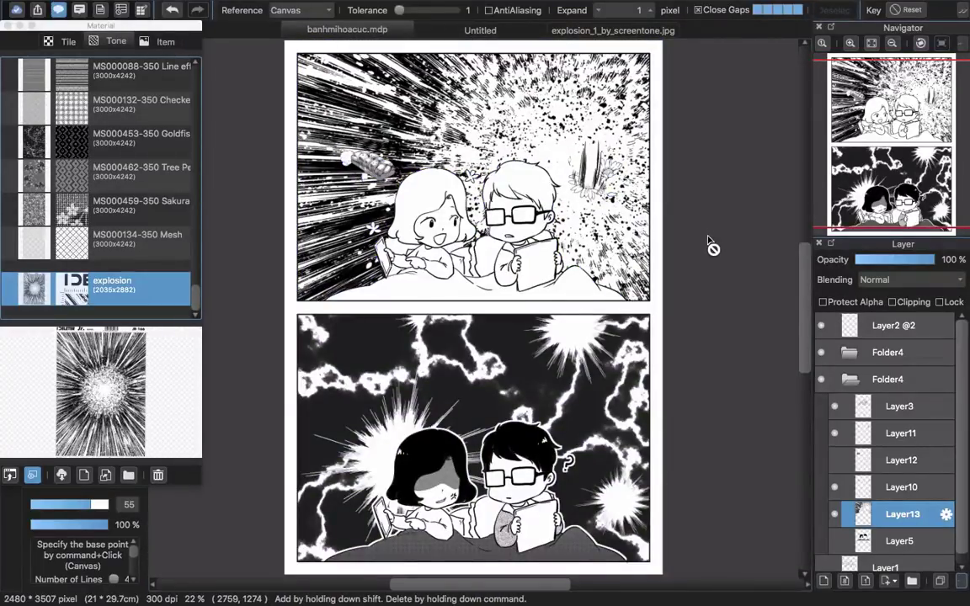
# - Create a new 21 × 29.7 cm image at 300 dpi with a white background and a color layer
pyautogui.click(600, 32)
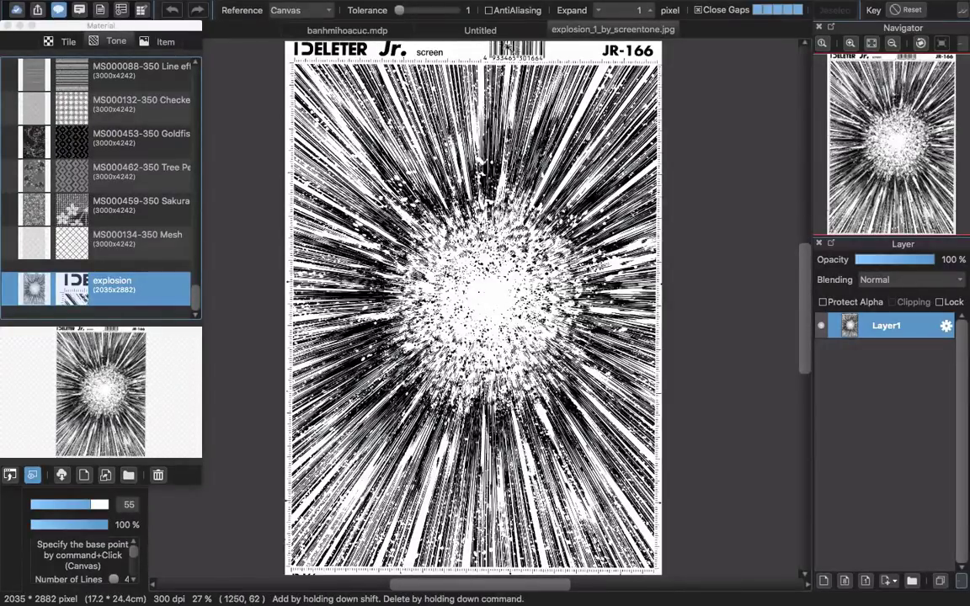
pyautogui.click(490, 32)
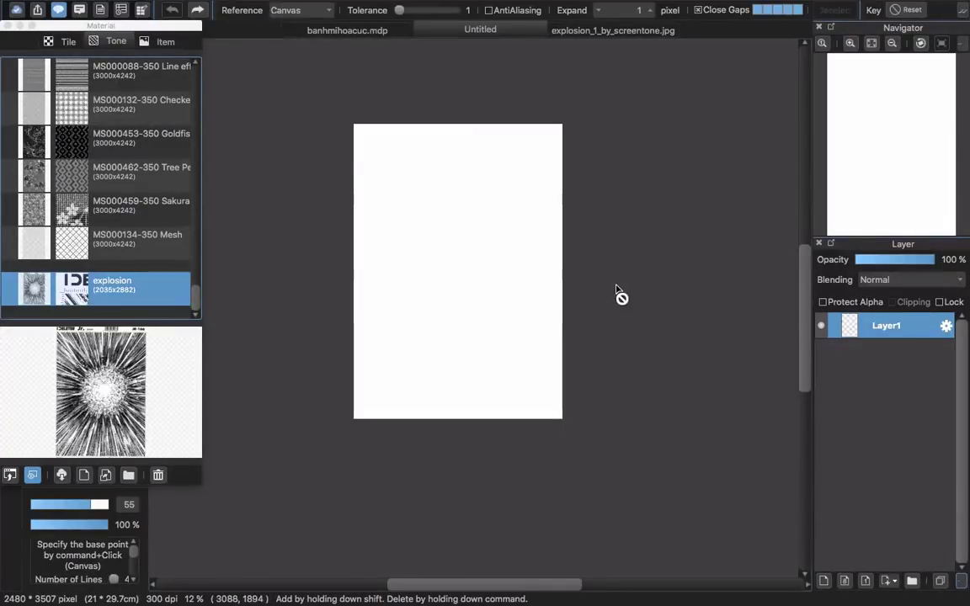
pyautogui.press('super+n')
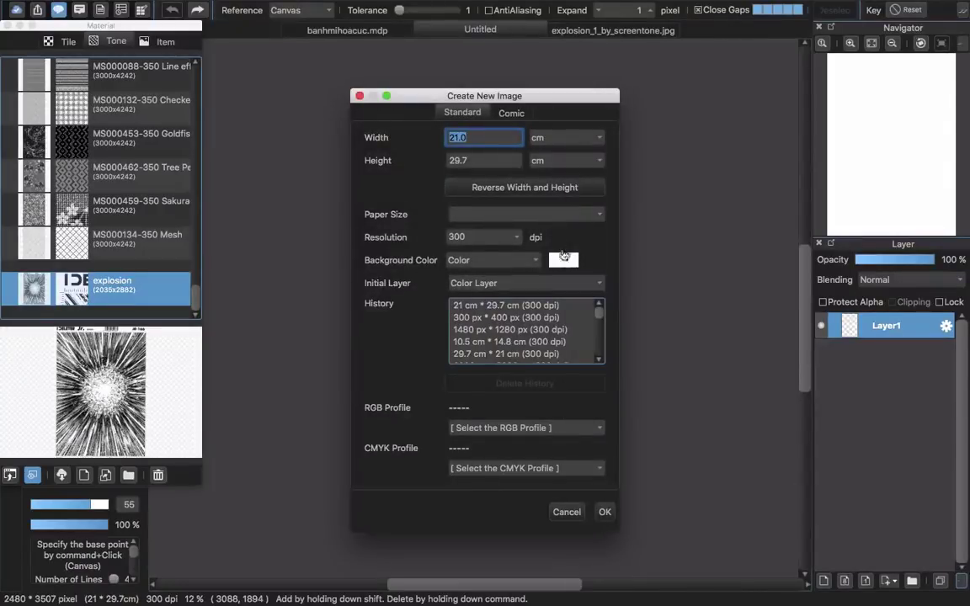
pyautogui.click(559, 214)
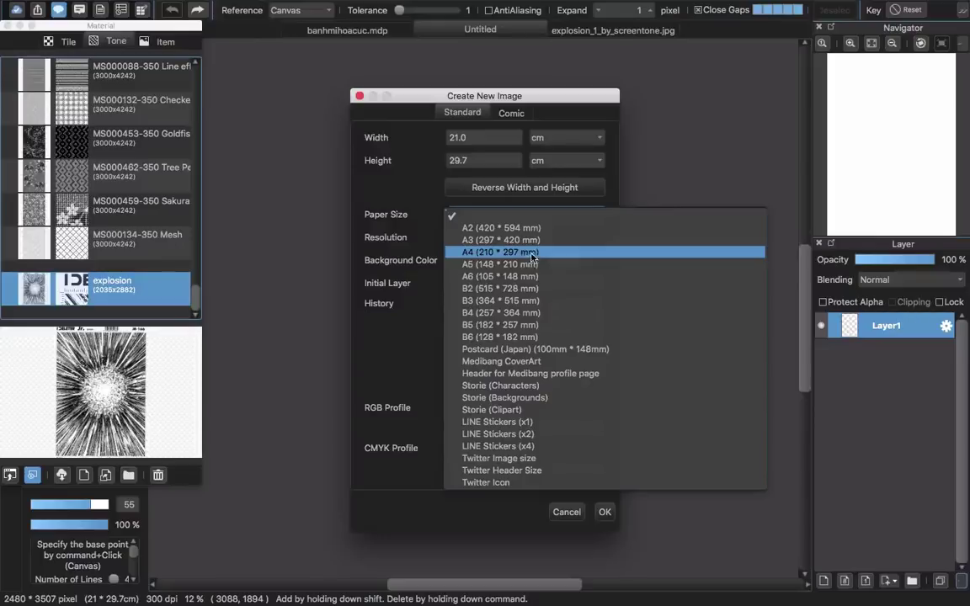
pyautogui.click(412, 278)
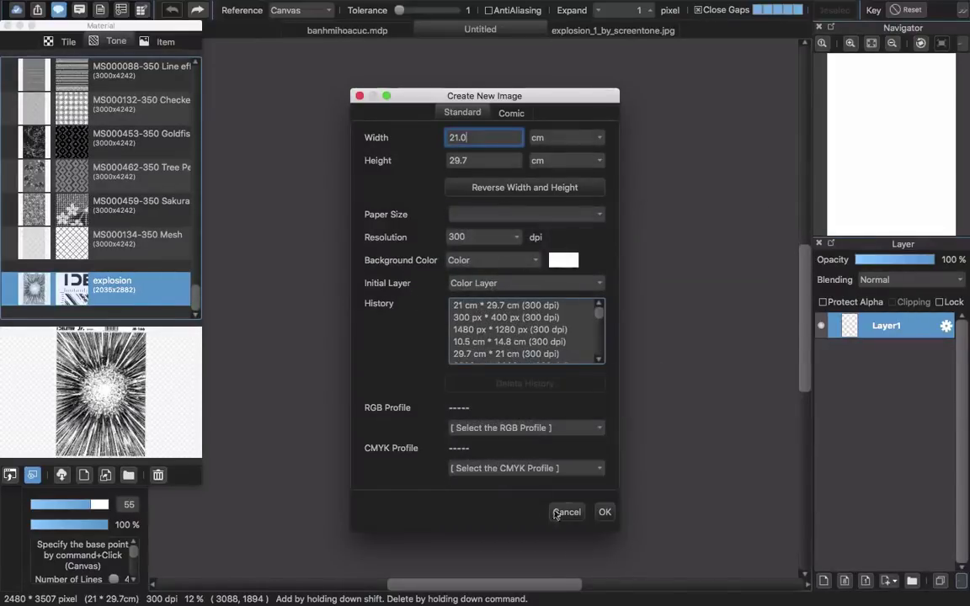
pyautogui.click(604, 512)
# - Close the old Untitled canvas and explosion_1_by_screentone.jpg, and hide the Material window
pyautogui.click(447, 34)
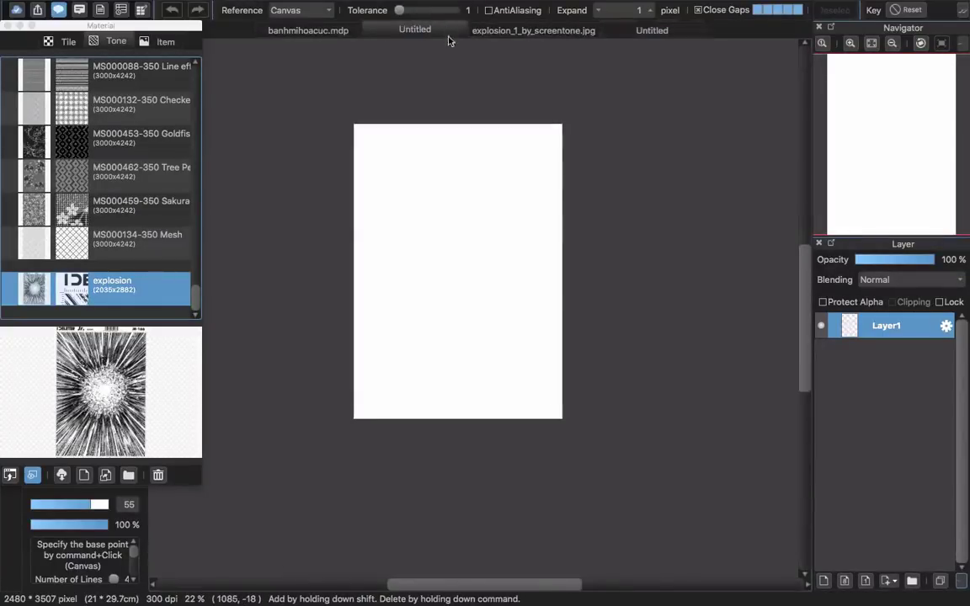
pyautogui.press('super+w')
pyautogui.click(613, 30)
pyautogui.click(515, 34)
pyautogui.press('super+w')
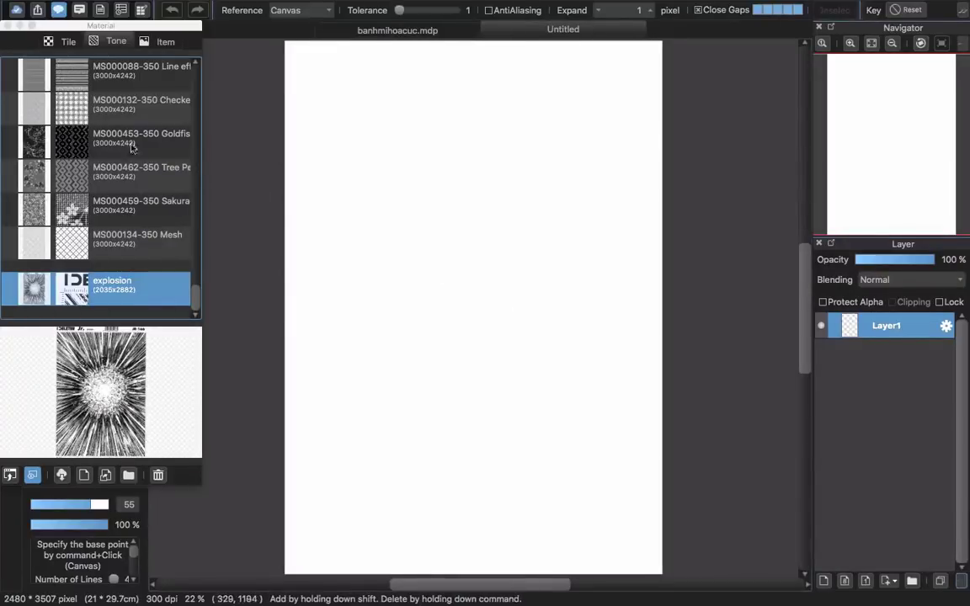
pyautogui.click(58, 9)
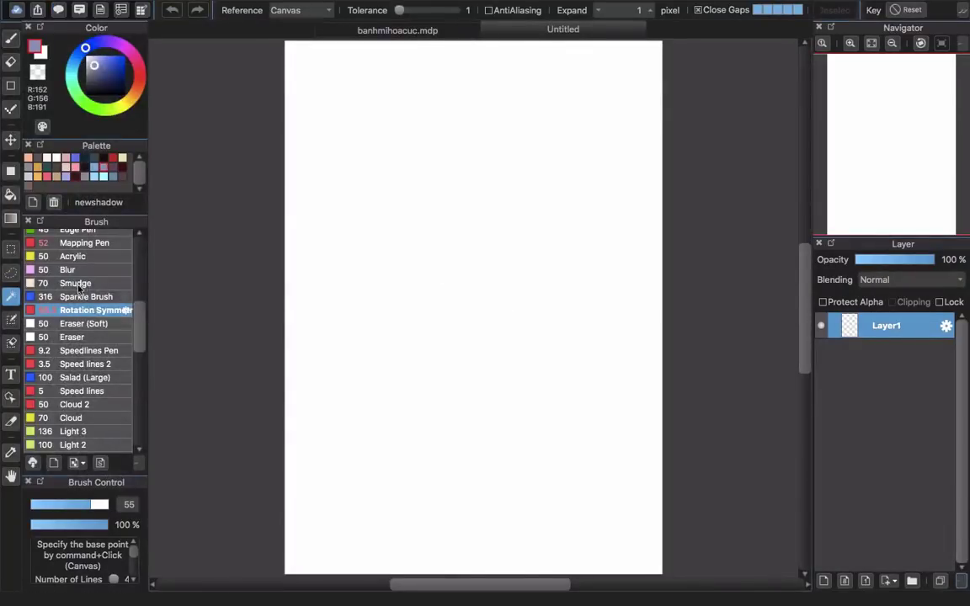
# - Activate the Brush tool, try a freehand stroke on the blank canvas and undo it
pyautogui.press('b')
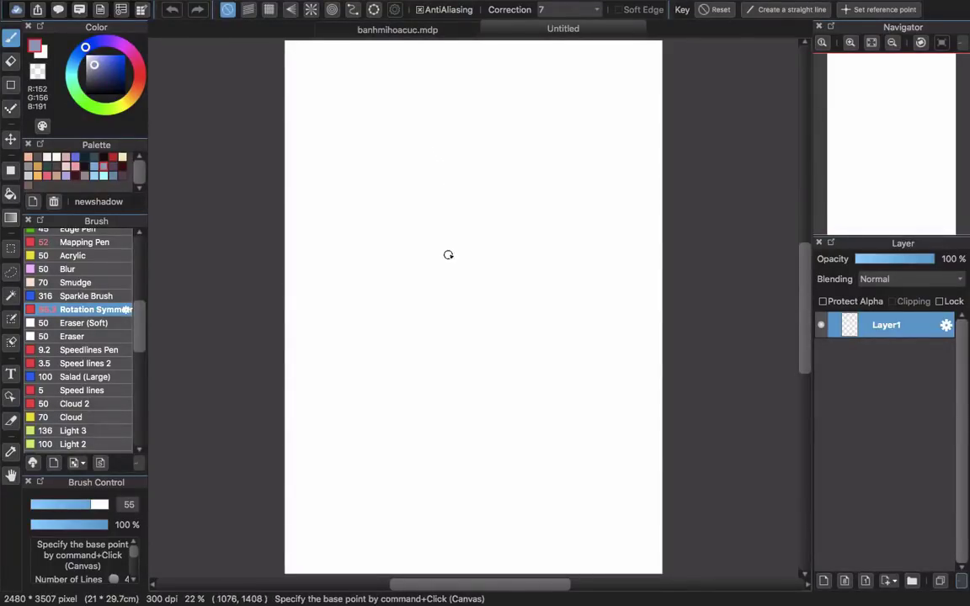
pyautogui.moveTo(446, 252); pyautogui.dragTo(477, 274)
pyautogui.press('super+z')
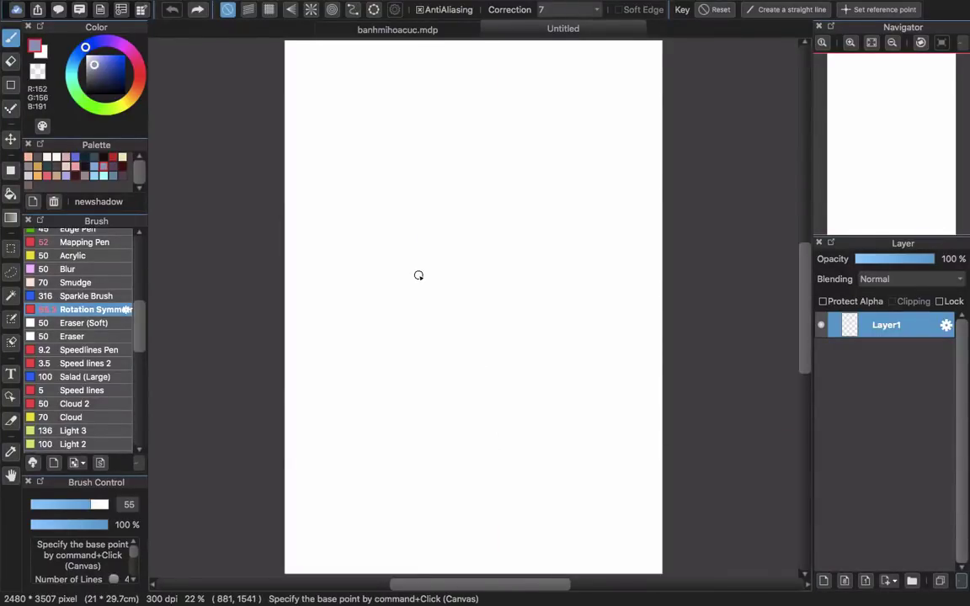
# - Turn on the cross snap for the Rotation Symmetry Pen on the blank Untitled canvas
pyautogui.click(267, 10)
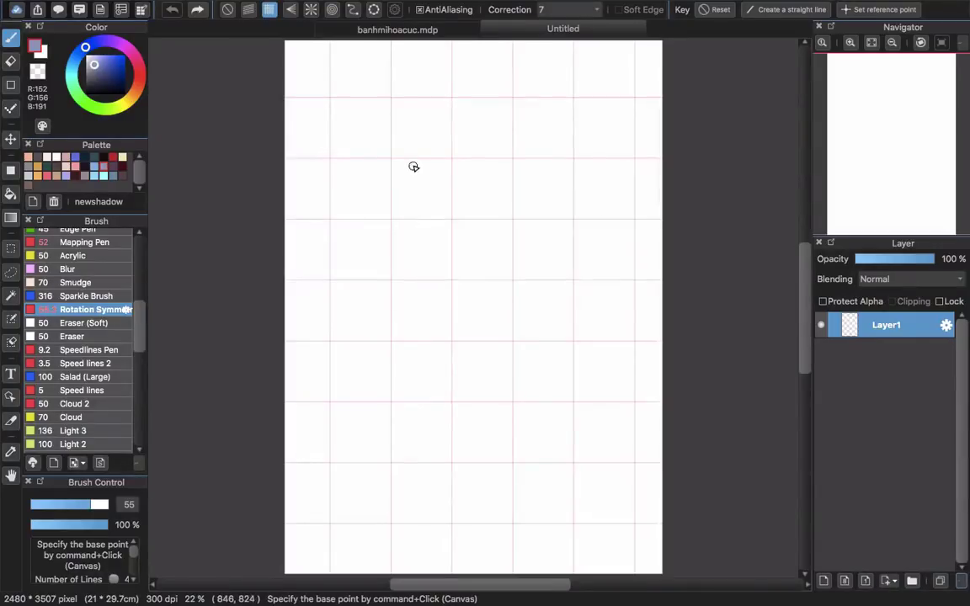
pyautogui.scroll(-3, 414, 167)
pyautogui.scroll(2, 414, 167)
pyautogui.scroll(-1, 413, 168)
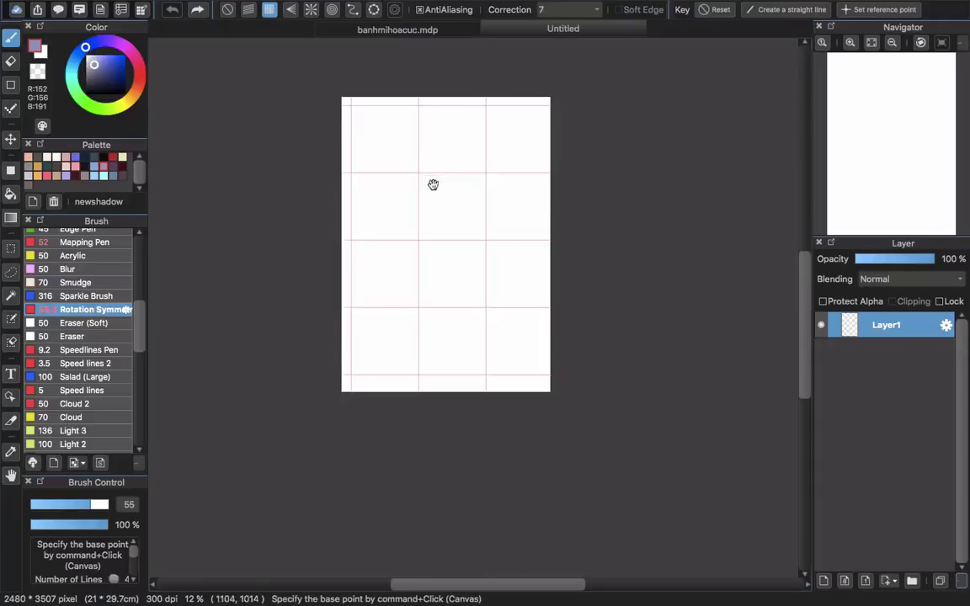
pyautogui.moveTo(433, 185); pyautogui.dragTo(452, 224)
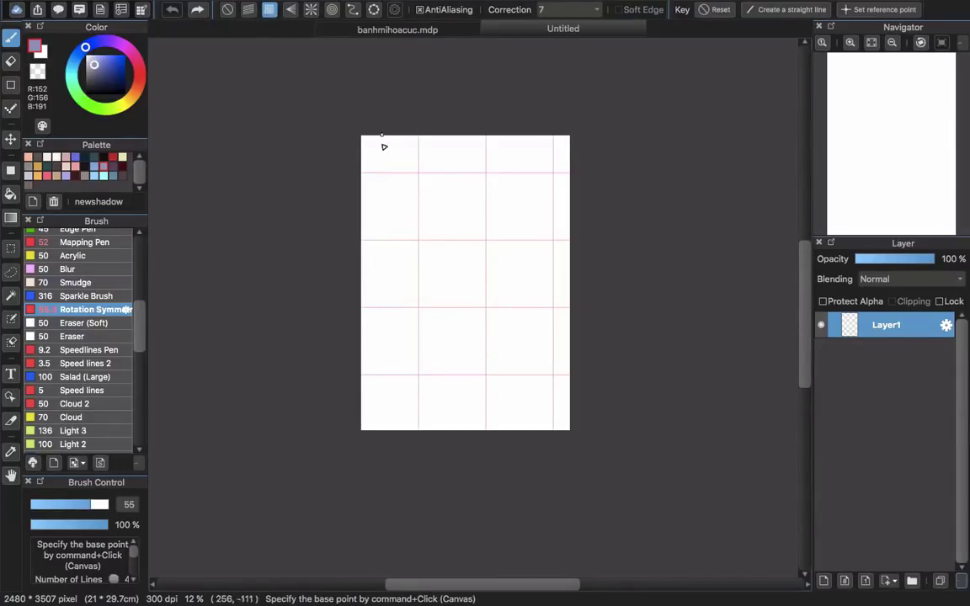
pyautogui.moveTo(390, 135); pyautogui.dragTo(407, 429)
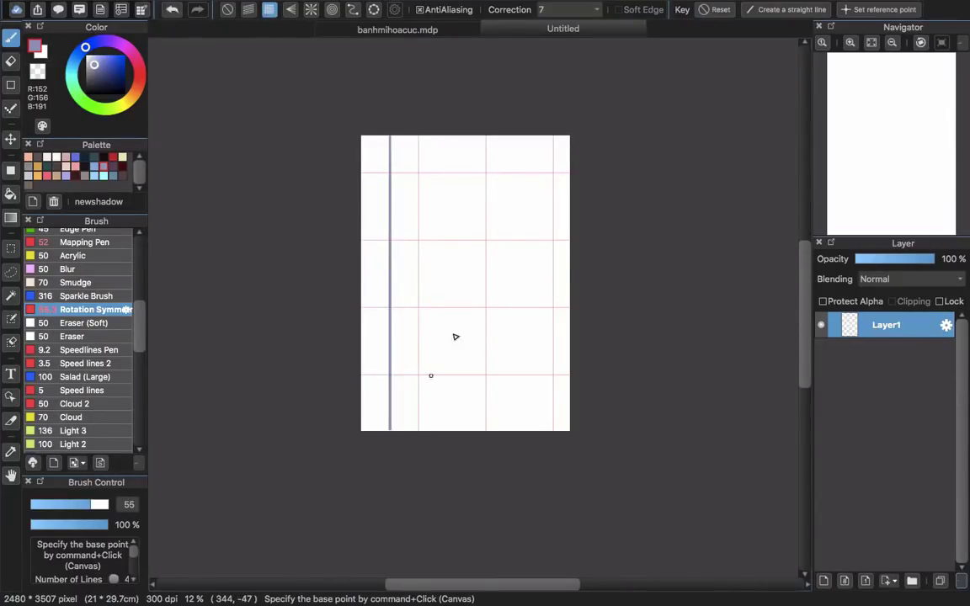
pyautogui.press('super+z')
pyautogui.moveTo(396, 172); pyautogui.dragTo(632, 249)
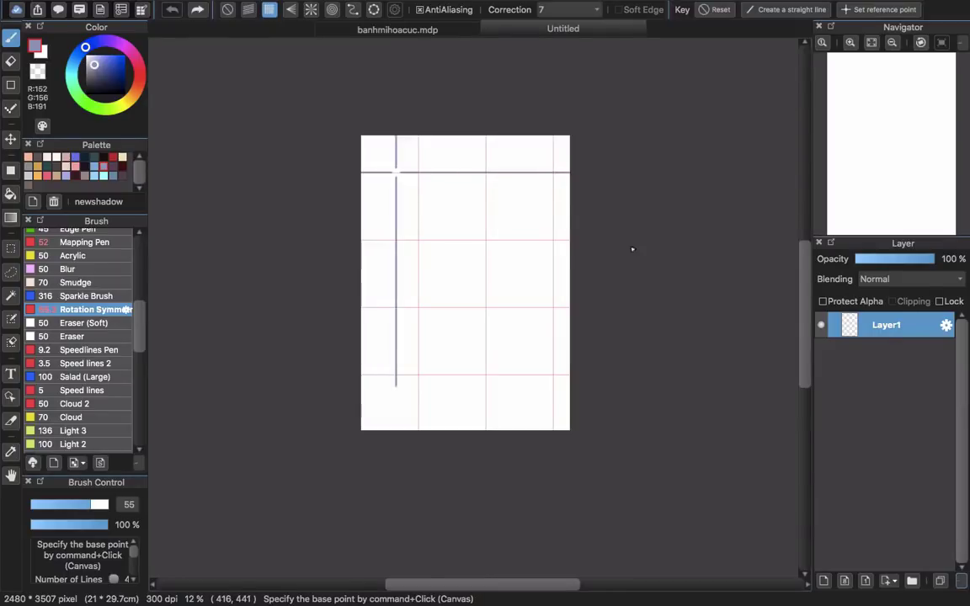
pyautogui.press('super+z')
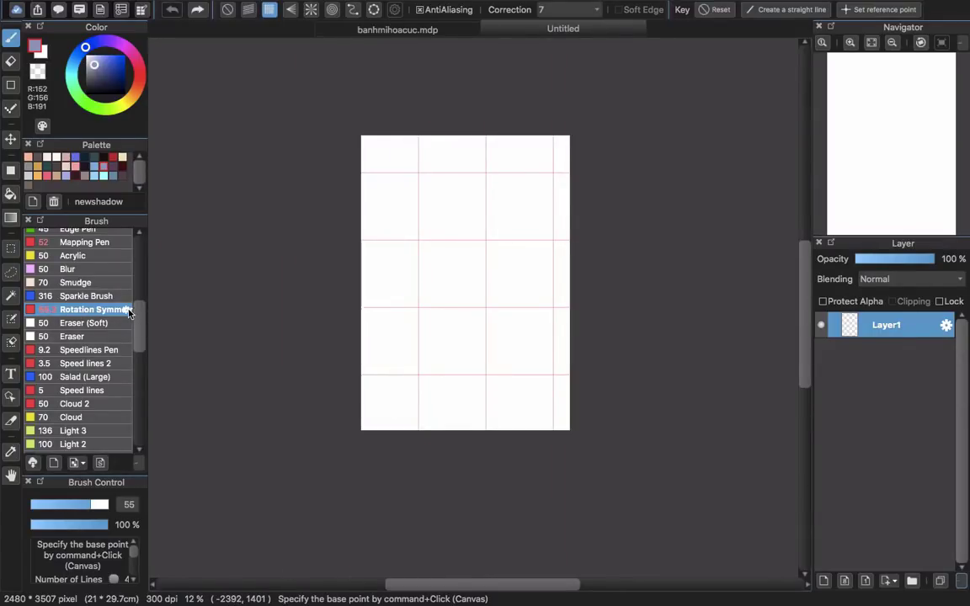
pyautogui.doubleClick(128, 312)
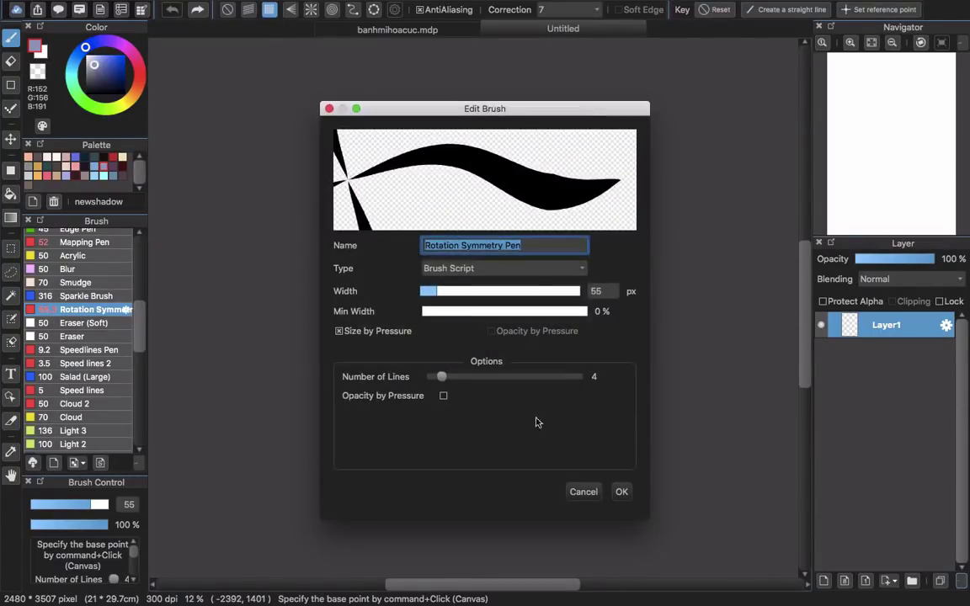
pyautogui.click(621, 491)
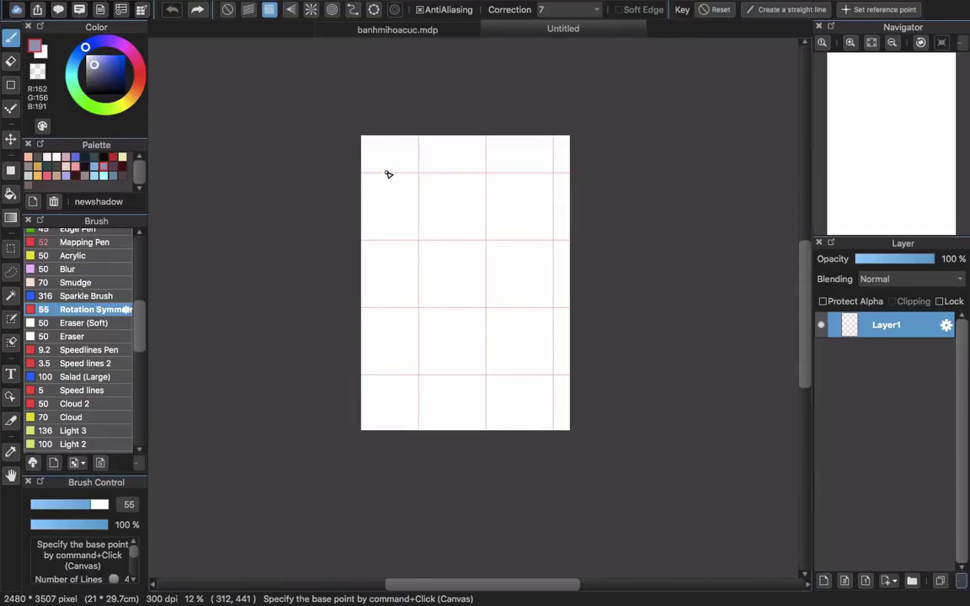
pyautogui.moveTo(387, 173); pyautogui.dragTo(452, 172)
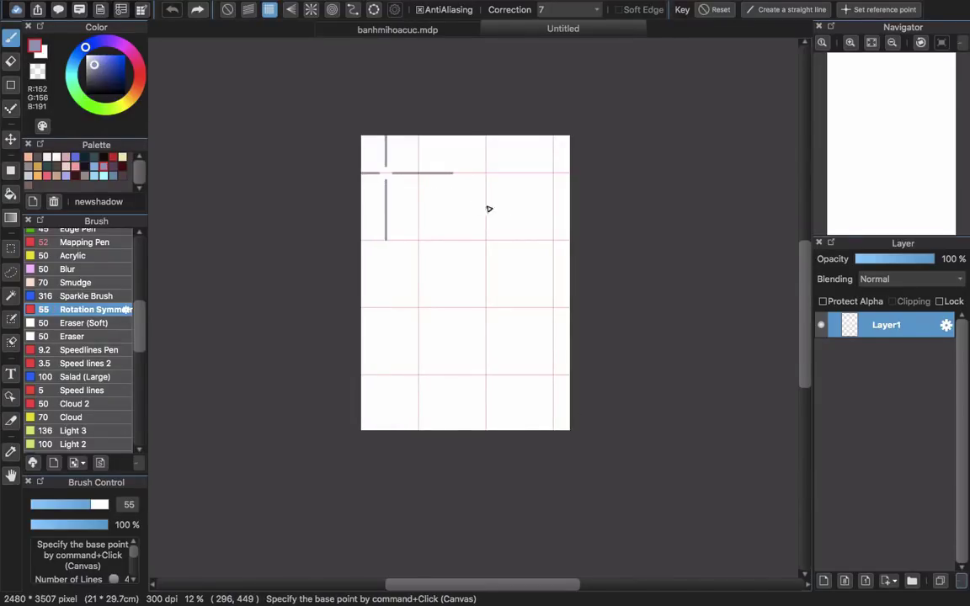
pyautogui.moveTo(488, 208); pyautogui.dragTo(602, 284)
pyautogui.press('super+z')
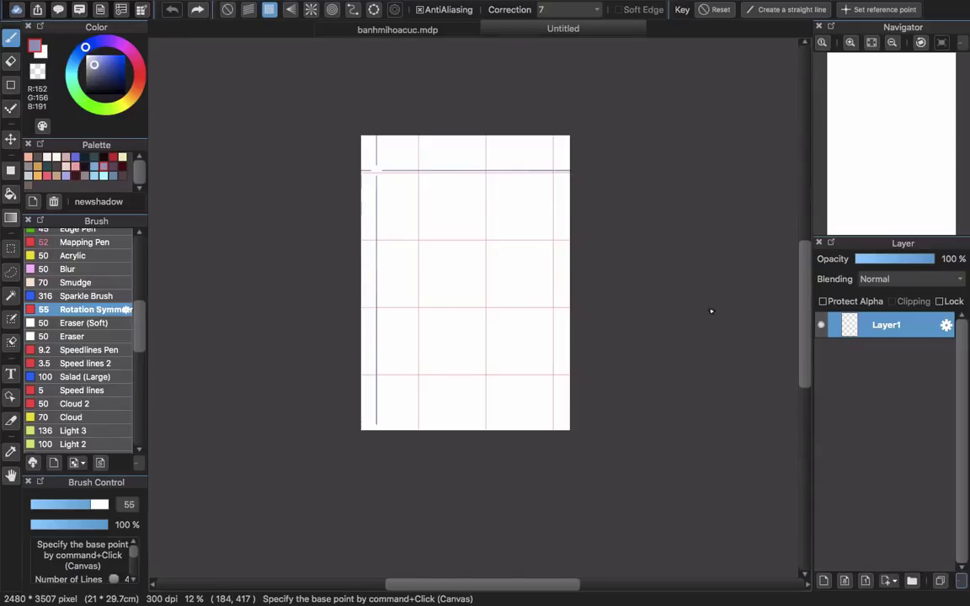
# - Draw four pairs of crossing vertical and horizontal lines on Layer1, stepping diagonally down from the canvas's upper-left area, with the 55 px Rotation Symmetry Pen
pyautogui.moveTo(394, 172); pyautogui.dragTo(430, 170)
pyautogui.moveTo(500, 224)
pyautogui.mouseDown()
pyautogui.moveTo(794, 515)
pyautogui.moveTo(579, 356)
pyautogui.mouseUp()
pyautogui.moveTo(449, 212); pyautogui.dragTo(450, 446)
pyautogui.moveTo(556, 281)
pyautogui.mouseDown()
pyautogui.moveTo(716, 396)
pyautogui.moveTo(580, 325)
pyautogui.mouseUp()
pyautogui.press('super+z')
pyautogui.moveTo(502, 251)
pyautogui.mouseDown()
pyautogui.moveTo(663, 351)
pyautogui.moveTo(683, 473)
pyautogui.moveTo(551, 360)
pyautogui.mouseUp()
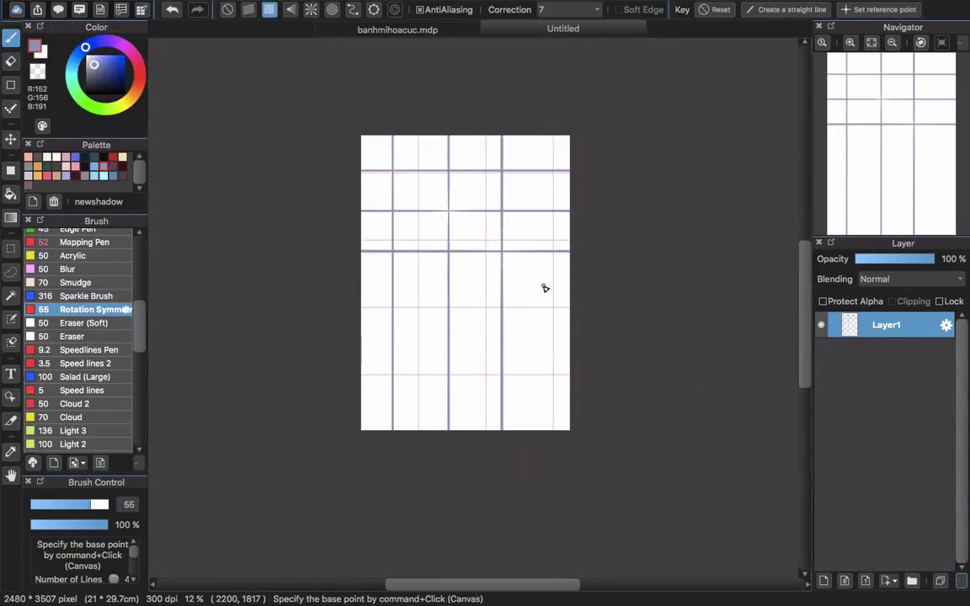
pyautogui.moveTo(544, 287)
pyautogui.mouseDown()
pyautogui.moveTo(731, 389)
pyautogui.moveTo(720, 492)
pyautogui.mouseUp()
pyautogui.press('super+z')
pyautogui.moveTo(549, 289); pyautogui.dragTo(712, 419)
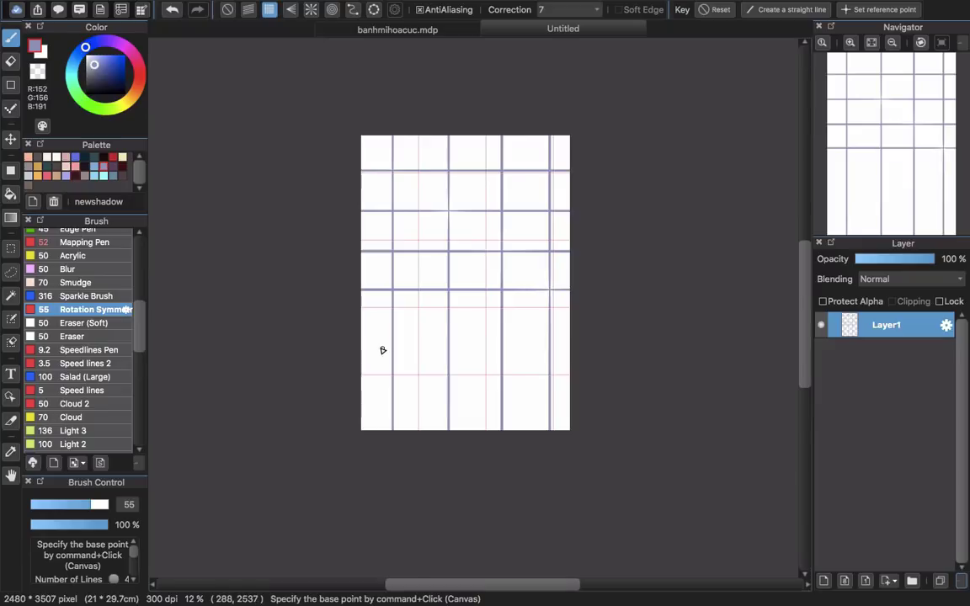
# - Complete the grid with three more evenly spaced horizontal lines across the lower part of the canvas
pyautogui.moveTo(335, 330)
pyautogui.mouseDown()
pyautogui.moveTo(614, 440)
pyautogui.moveTo(587, 452)
pyautogui.mouseUp()
pyautogui.moveTo(354, 381)
pyautogui.mouseDown()
pyautogui.moveTo(512, 387)
pyautogui.moveTo(652, 435)
pyautogui.mouseUp()
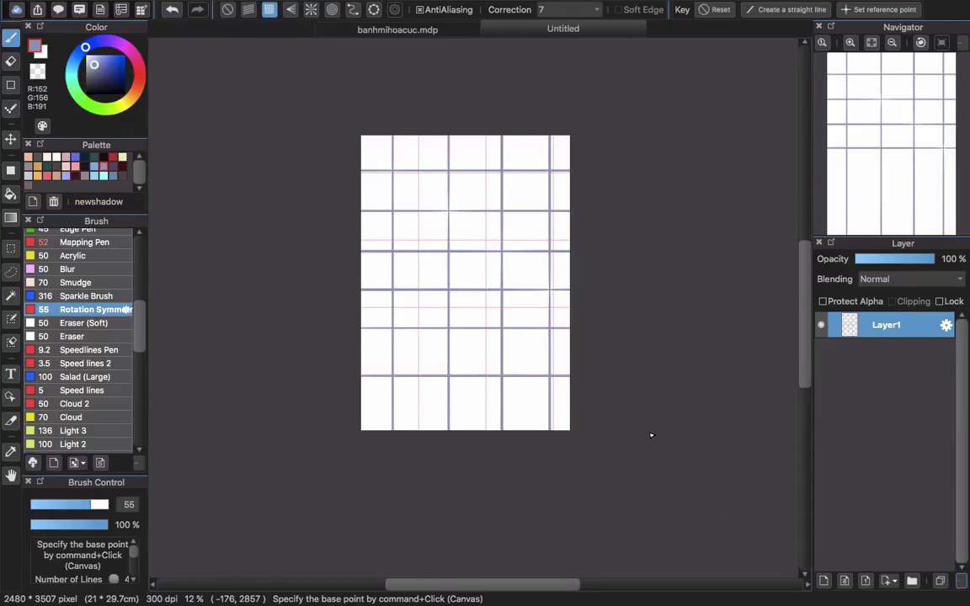
pyautogui.press('super+z')
pyautogui.moveTo(363, 368); pyautogui.dragTo(627, 383)
pyautogui.press('super+z')
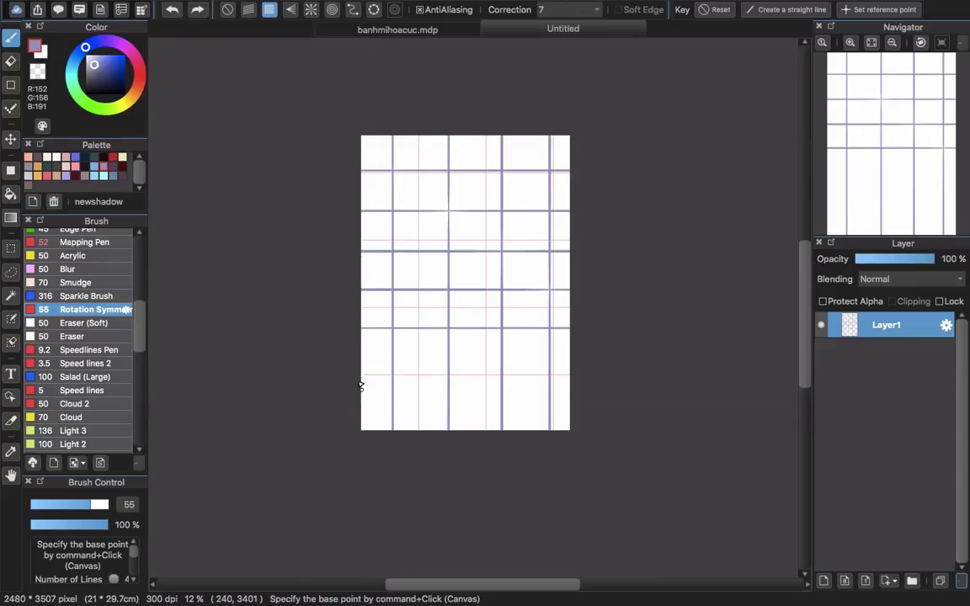
pyautogui.moveTo(345, 370)
pyautogui.mouseDown()
pyautogui.moveTo(581, 373)
pyautogui.moveTo(606, 383)
pyautogui.mouseUp()
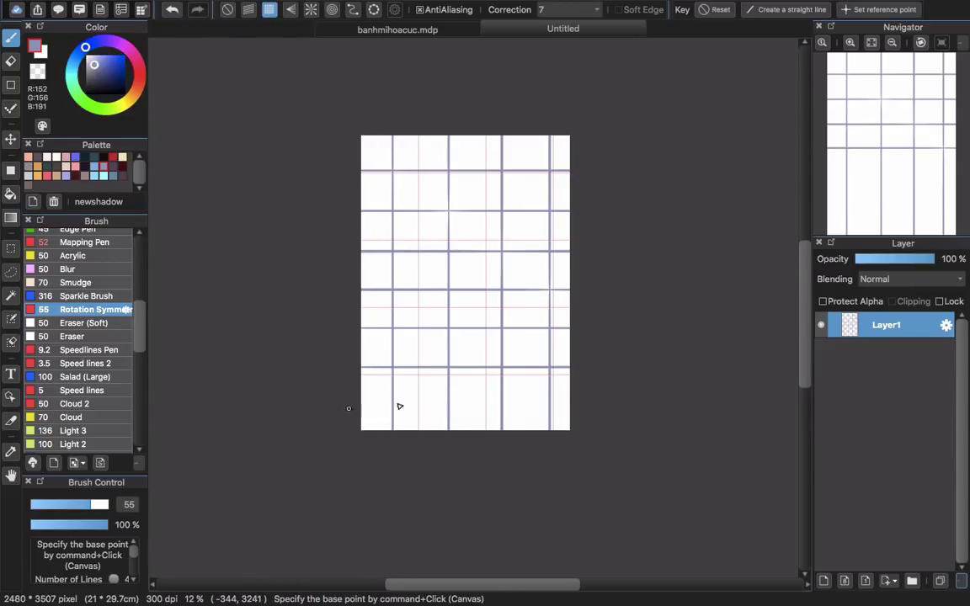
pyautogui.moveTo(400, 407); pyautogui.dragTo(875, 459)
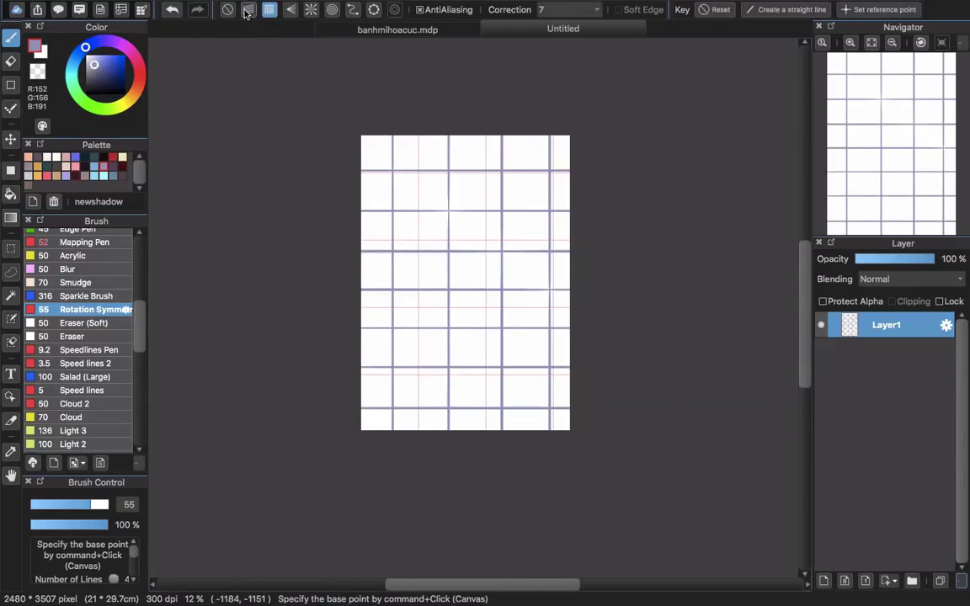
# - Turn on the parallel snap and draw crossing diagonal lines through the grid intersections in the upper and middle parts of the canvas
pyautogui.click(248, 9)
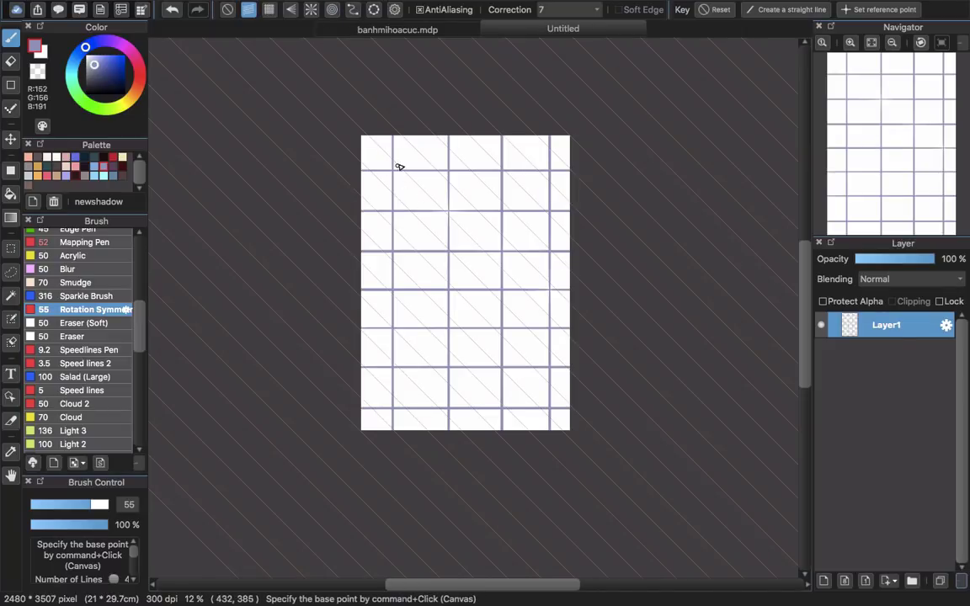
pyautogui.moveTo(427, 140)
pyautogui.mouseDown()
pyautogui.moveTo(459, 244)
pyautogui.moveTo(570, 345)
pyautogui.mouseUp()
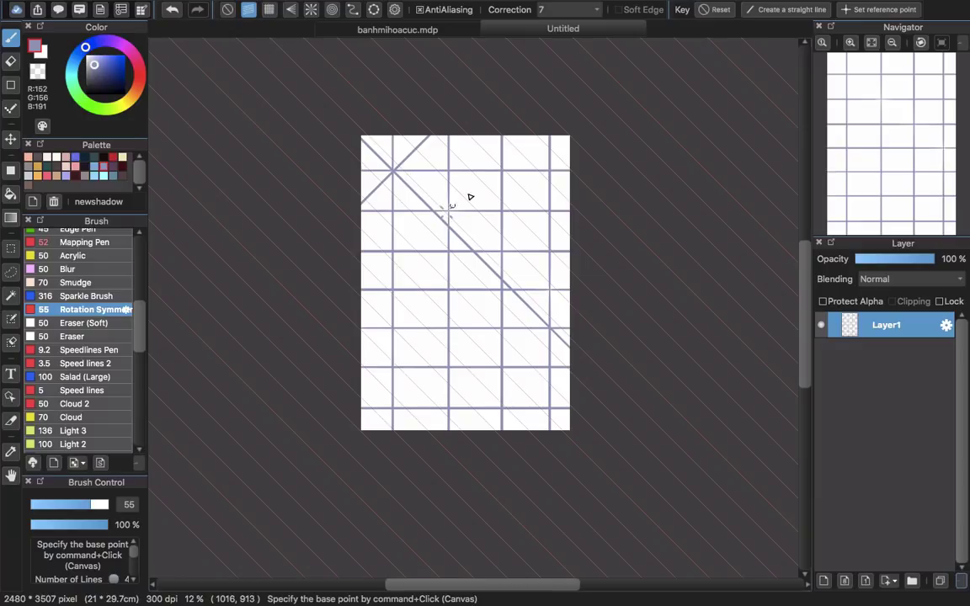
pyautogui.moveTo(469, 194); pyautogui.dragTo(505, 296)
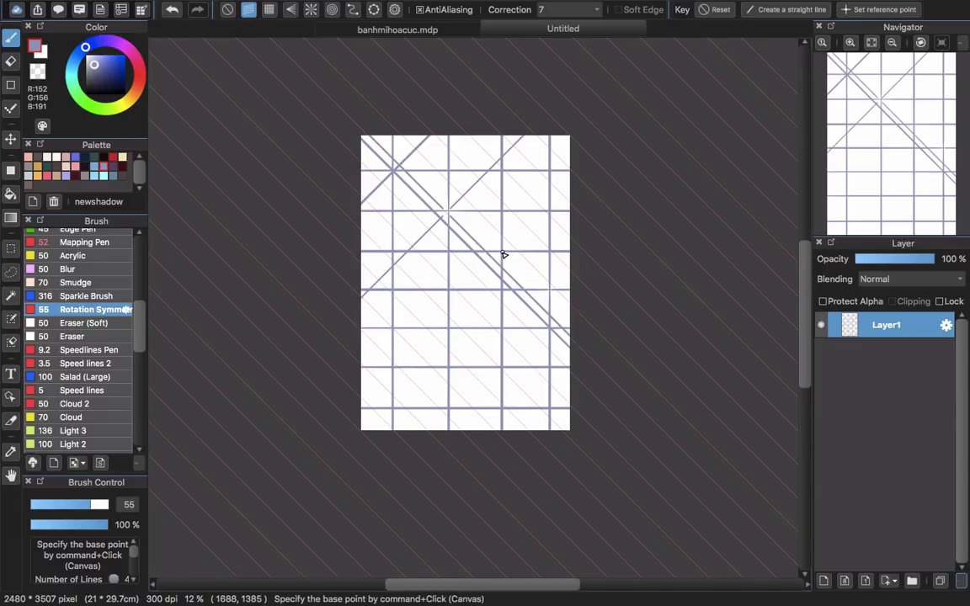
pyautogui.moveTo(503, 255)
pyautogui.mouseDown()
pyautogui.moveTo(547, 290)
pyautogui.moveTo(811, 104)
pyautogui.mouseUp()
pyautogui.moveTo(504, 172); pyautogui.dragTo(773, 8)
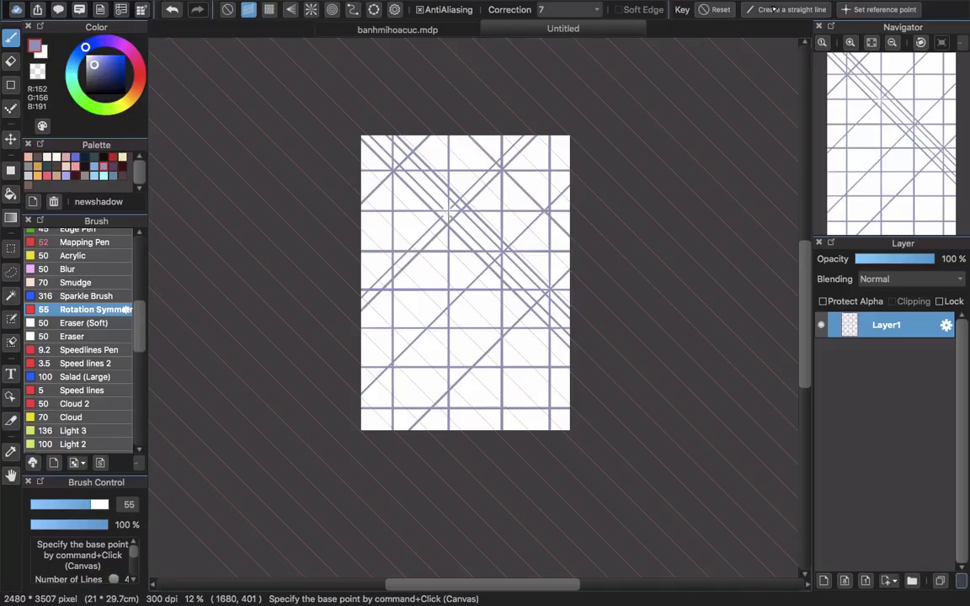
pyautogui.moveTo(451, 170); pyautogui.dragTo(654, 49)
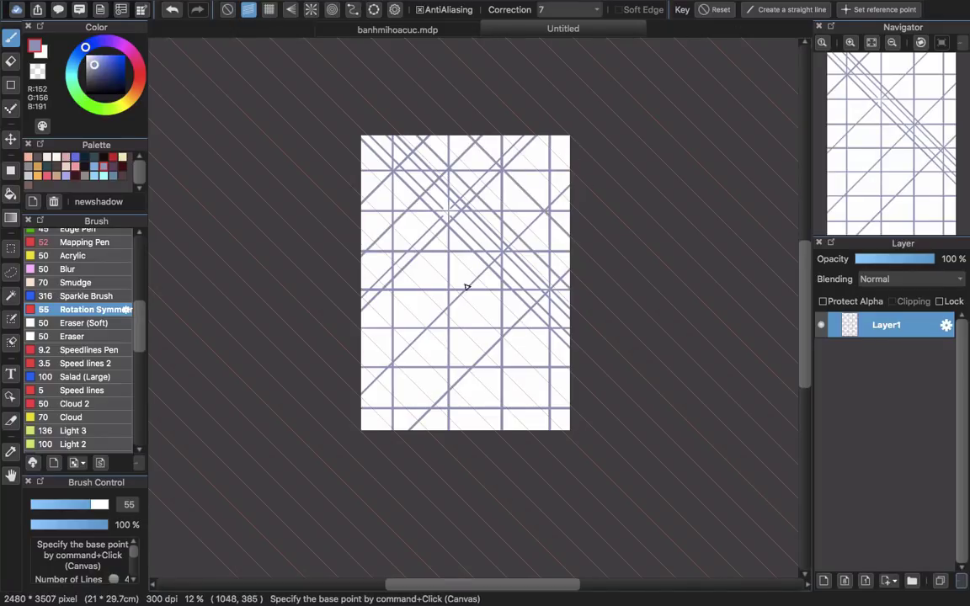
pyautogui.moveTo(395, 213); pyautogui.dragTo(561, 48)
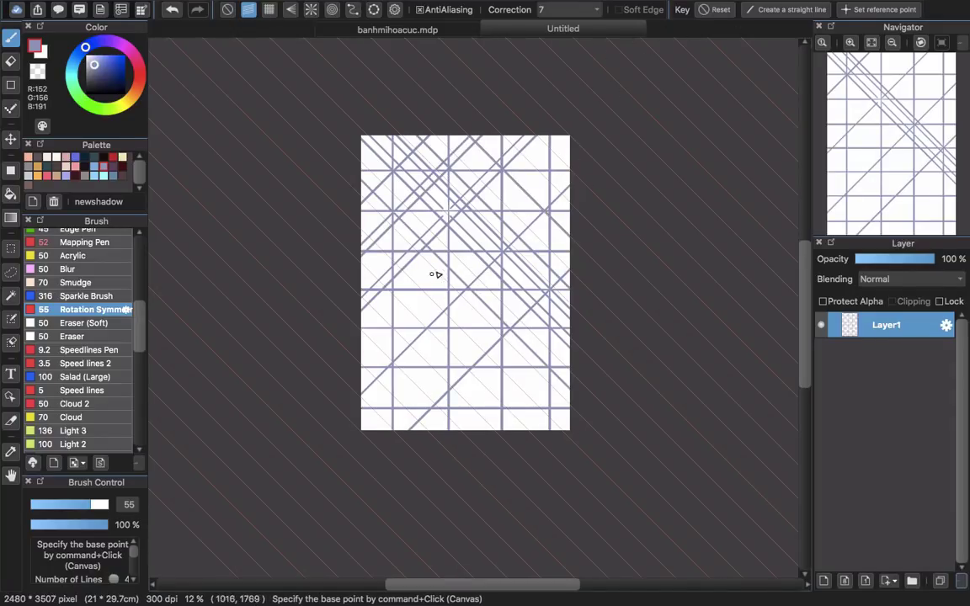
pyautogui.moveTo(394, 251)
pyautogui.mouseDown()
pyautogui.moveTo(463, 208)
pyautogui.moveTo(699, 128)
pyautogui.mouseUp()
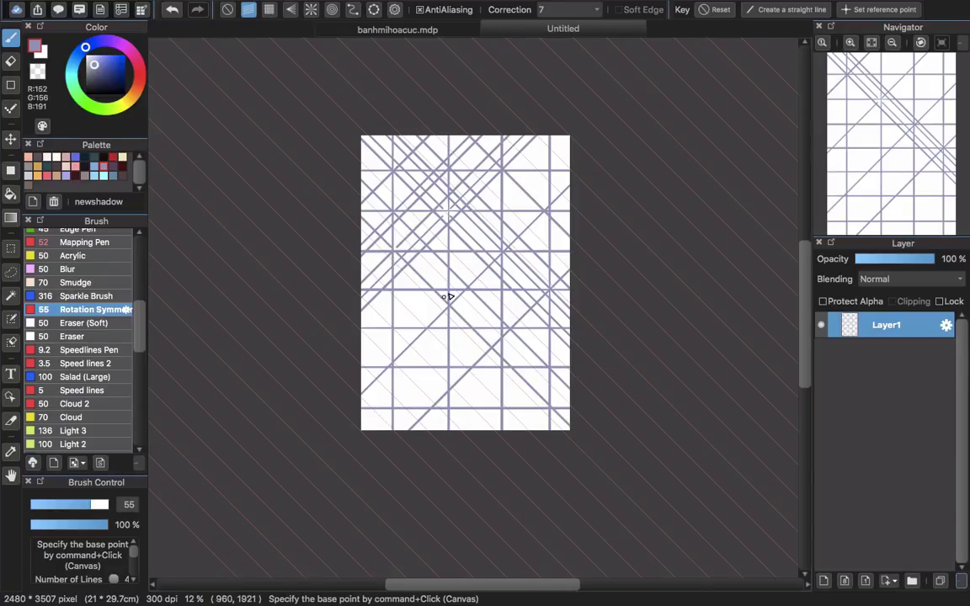
pyautogui.moveTo(448, 291); pyautogui.dragTo(800, 96)
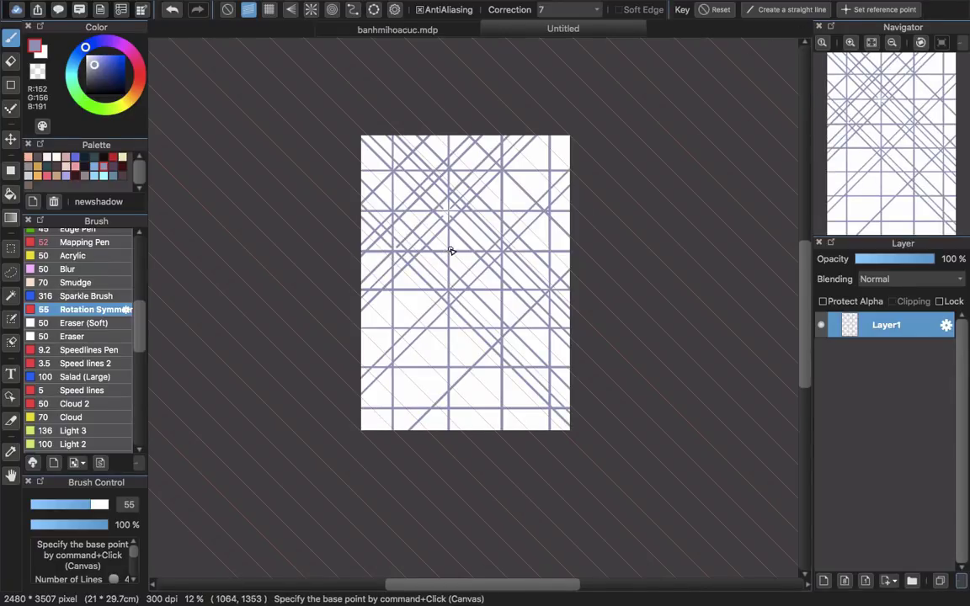
pyautogui.moveTo(501, 214); pyautogui.dragTo(804, 10)
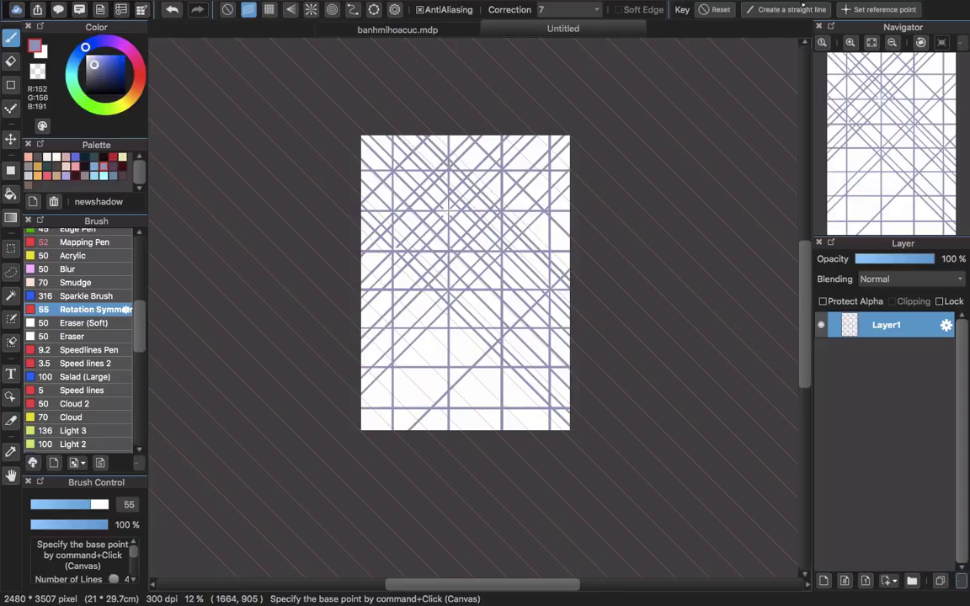
pyautogui.moveTo(552, 173); pyautogui.dragTo(823, 9)
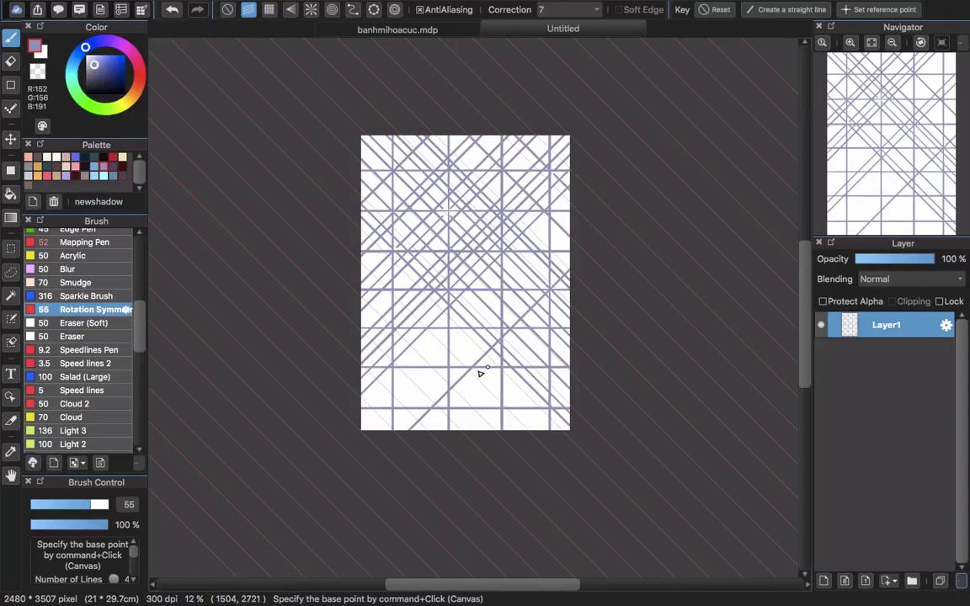
# - Draw crossing diagonals through the lower grid intersections to fill out the pattern, and turn snapping off
pyautogui.moveTo(502, 370); pyautogui.dragTo(421, 468)
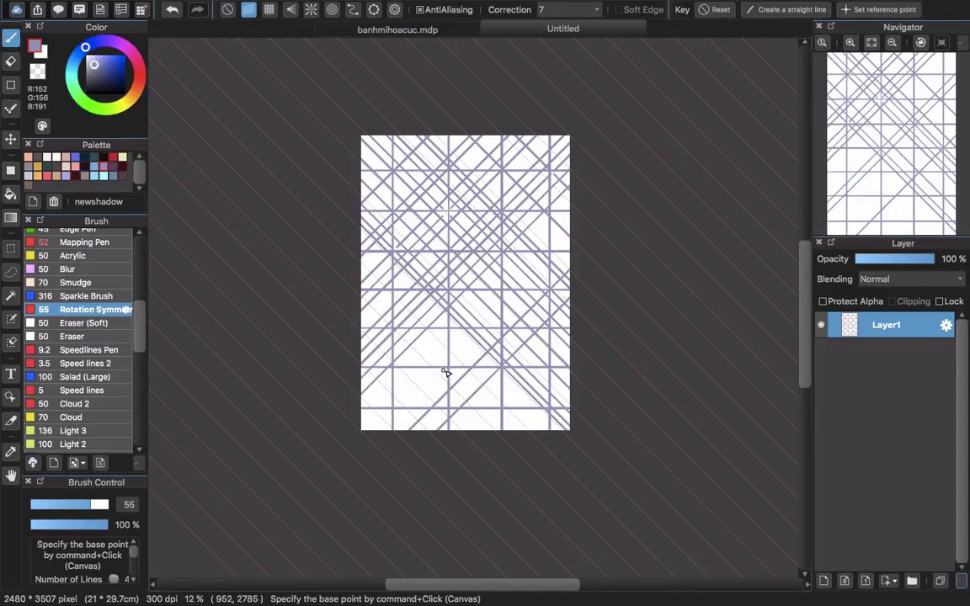
pyautogui.moveTo(449, 365); pyautogui.dragTo(280, 535)
pyautogui.moveTo(393, 412); pyautogui.dragTo(249, 527)
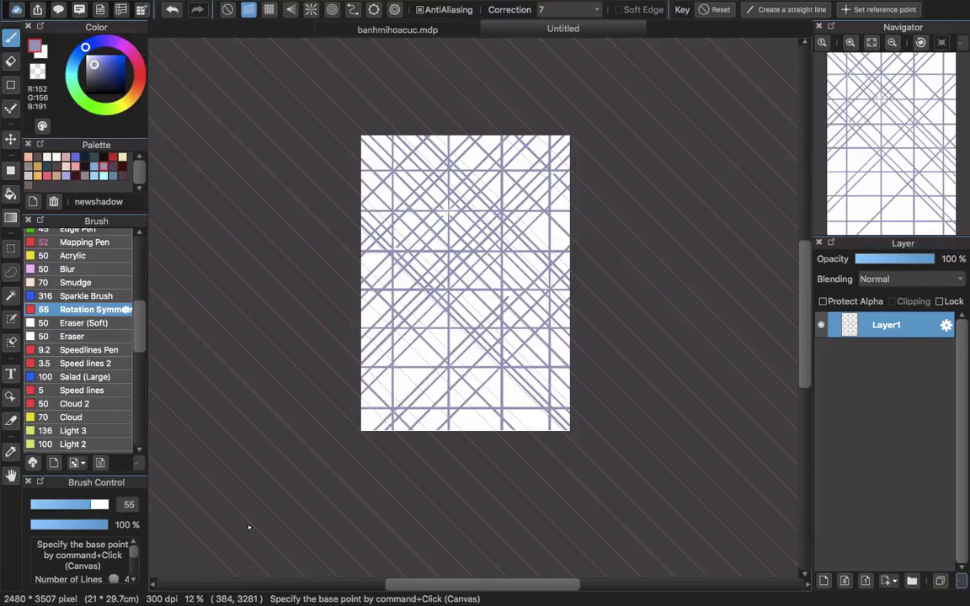
pyautogui.moveTo(391, 369); pyautogui.dragTo(221, 562)
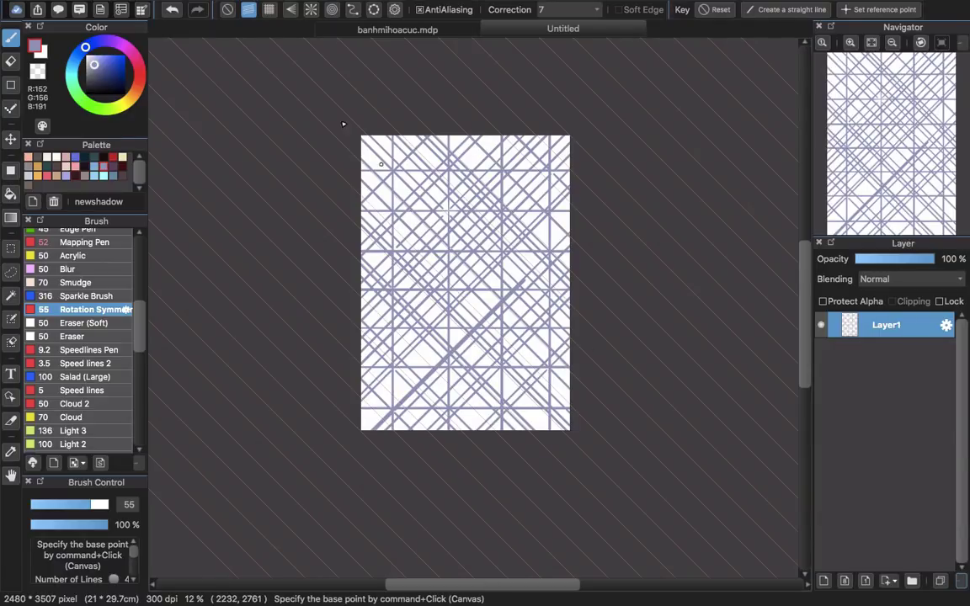
pyautogui.click(226, 10)
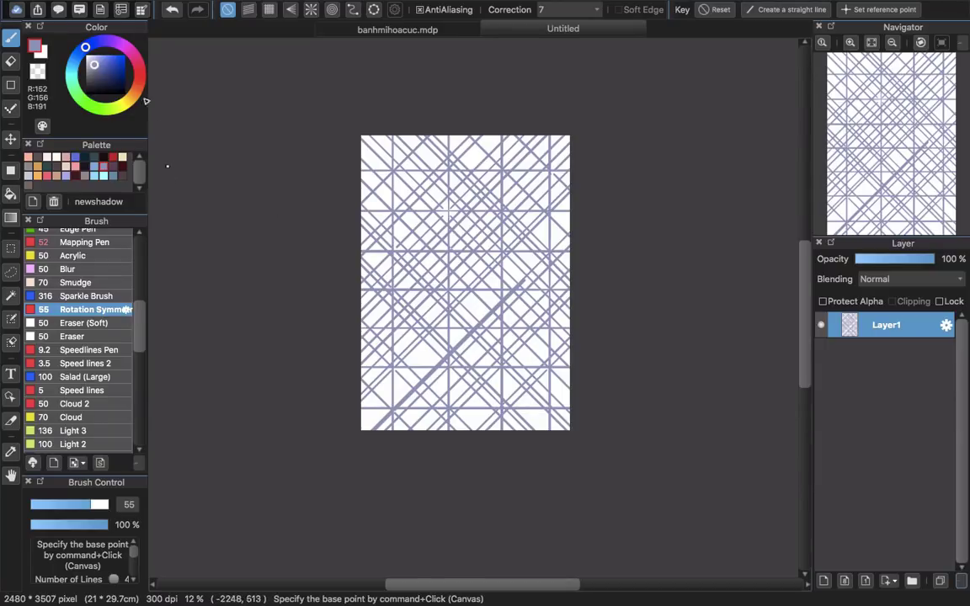
# - Add the finished line pattern to the tone materials, keeping the name Untitled
pyautogui.click(58, 10)
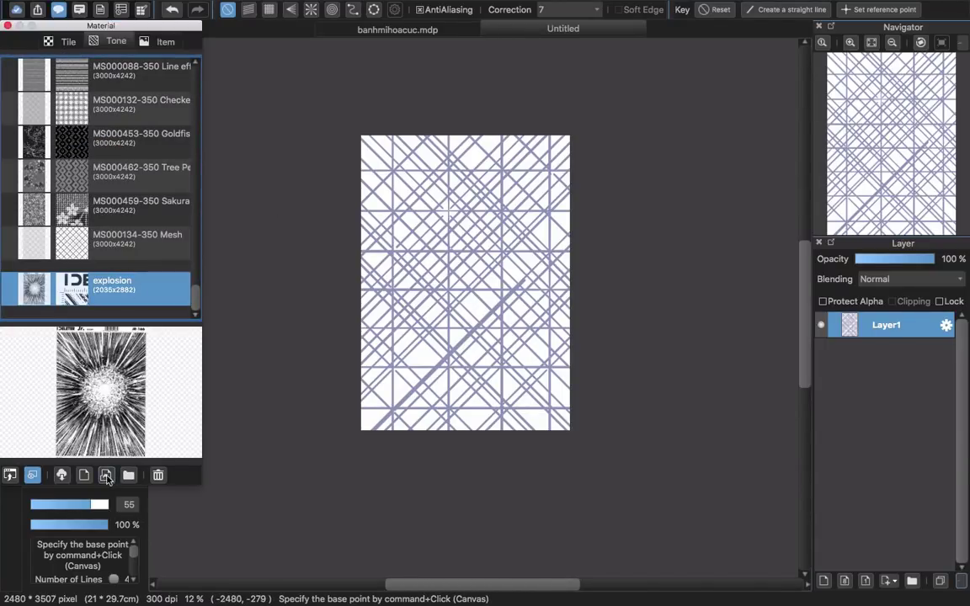
pyautogui.click(107, 477)
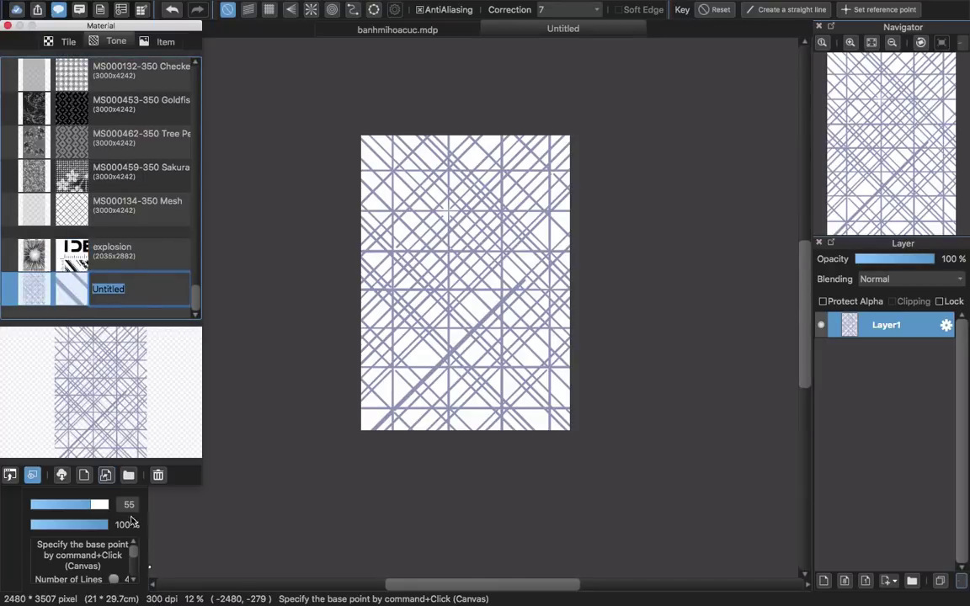
pyautogui.click(353, 29)
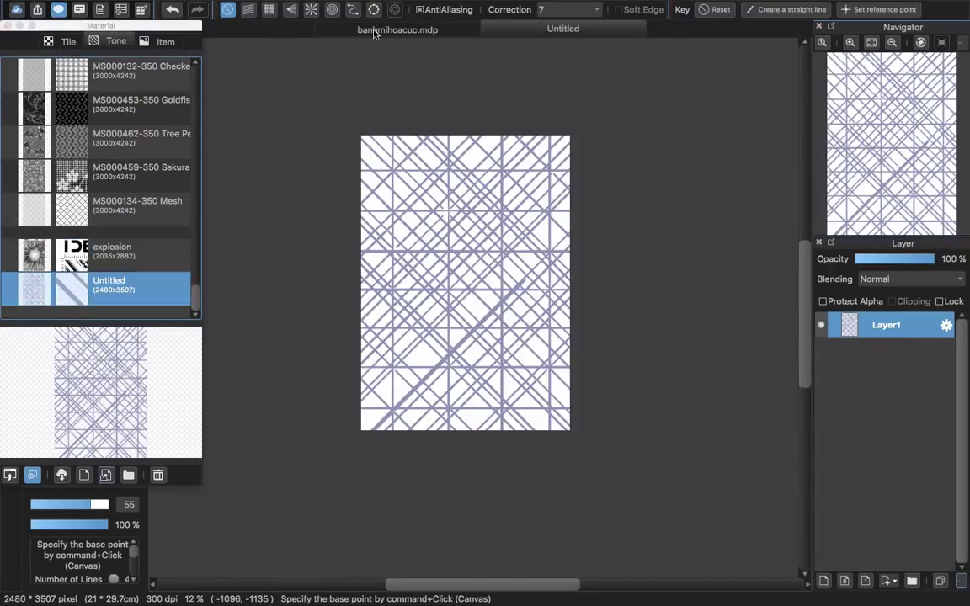
# - In banhmihoacuc.mdp, hide Layer13 and add a new color layer above it, with the Magic Wand ready for selecting
pyautogui.click(840, 514)
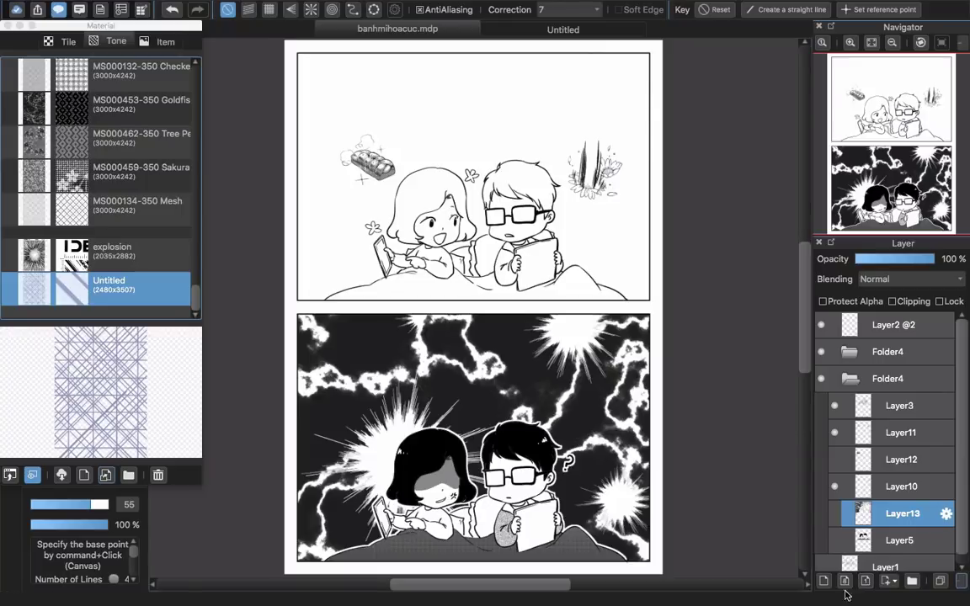
pyautogui.click(824, 581)
pyautogui.press('w')
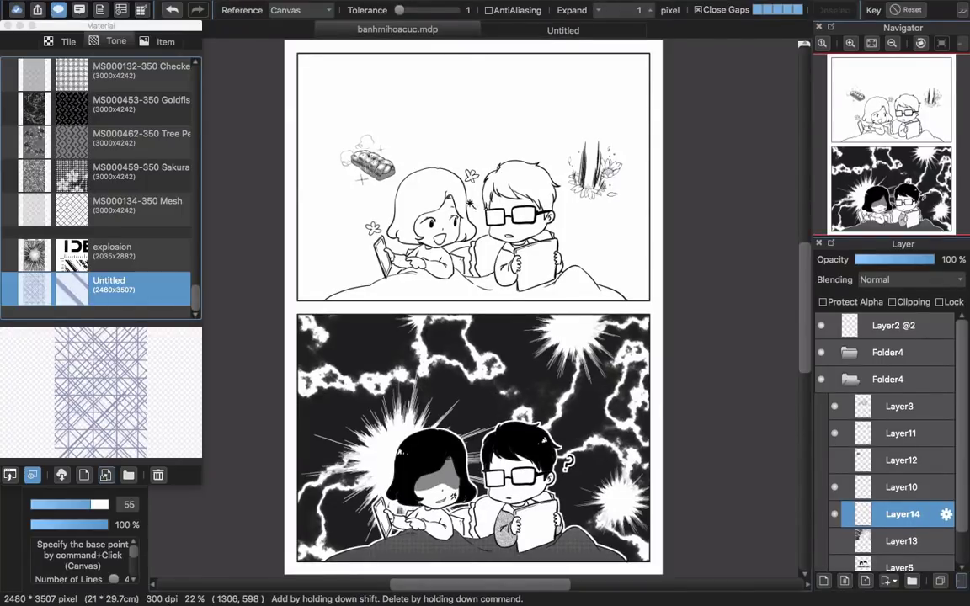
# - Select the upper panel's background and place the Untitled tone in it, rotated 90 degrees and zoomed to 136%
pyautogui.click(484, 132)
pyautogui.moveTo(116, 291); pyautogui.dragTo(412, 159)
pyautogui.moveTo(436, 573); pyautogui.dragTo(444, 574)
pyautogui.moveTo(221, 573); pyautogui.dragTo(232, 573)
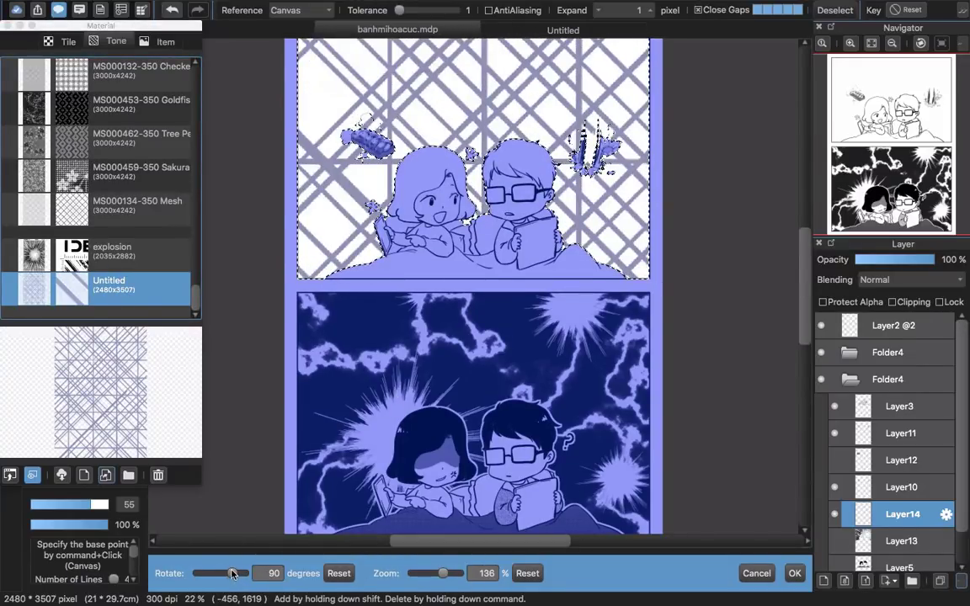
# - Set the tone's zoom to 97%, shift the pattern slightly upward within the upper panel and apply it to Layer14
pyautogui.moveTo(442, 573); pyautogui.dragTo(434, 573)
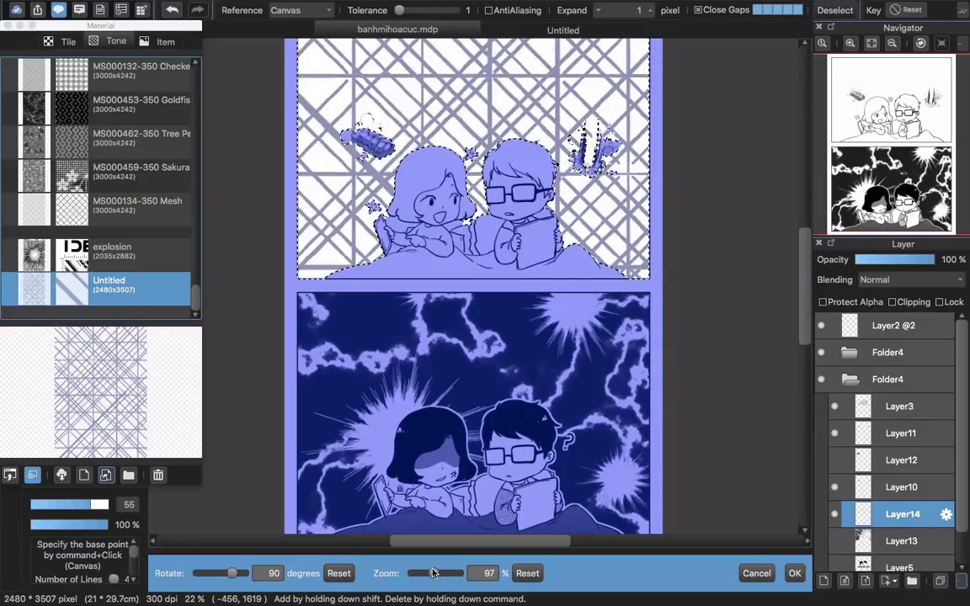
pyautogui.moveTo(627, 256); pyautogui.dragTo(621, 225)
pyautogui.click(621, 224)
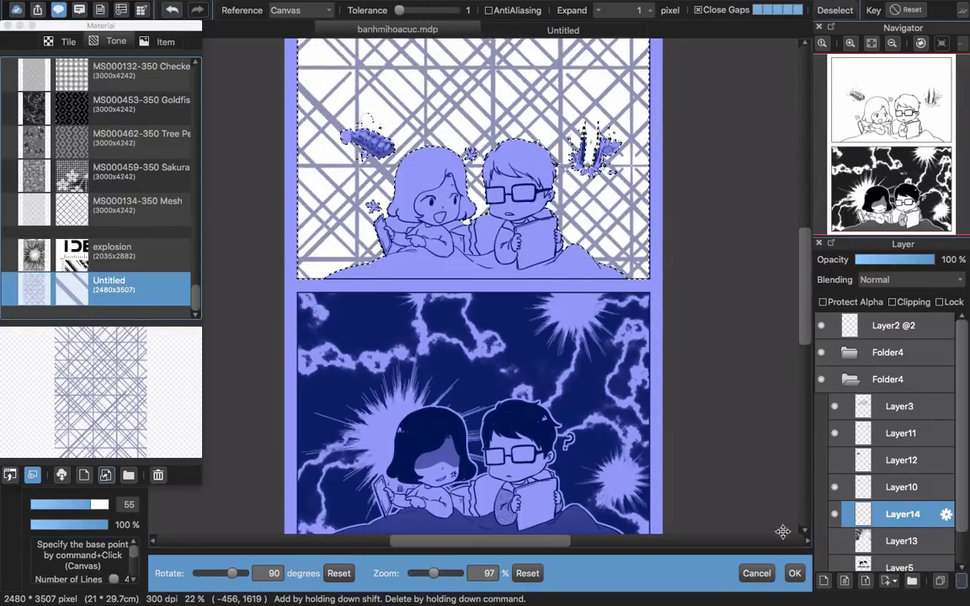
pyautogui.click(794, 574)
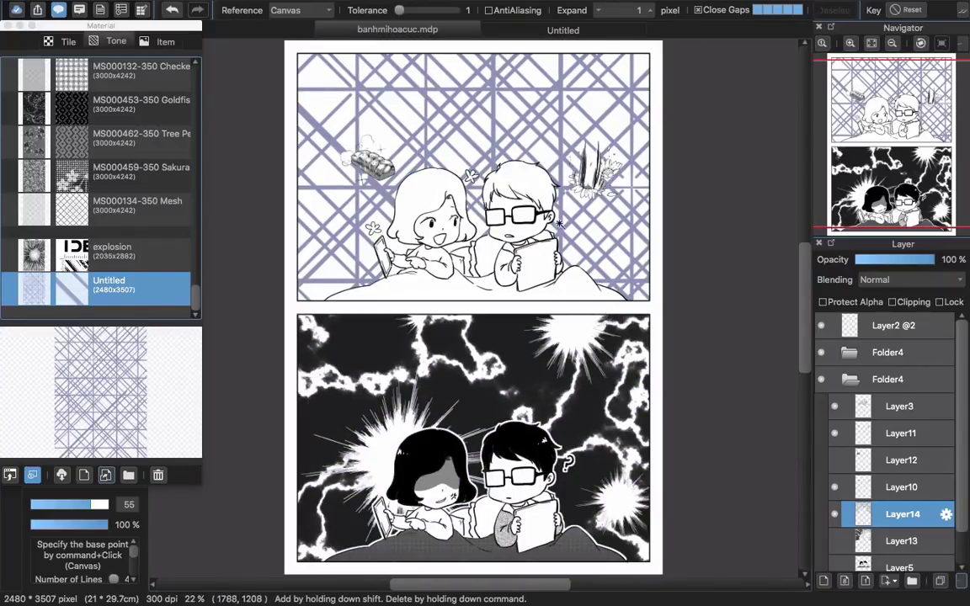
pyautogui.scroll(1, 623, 226)
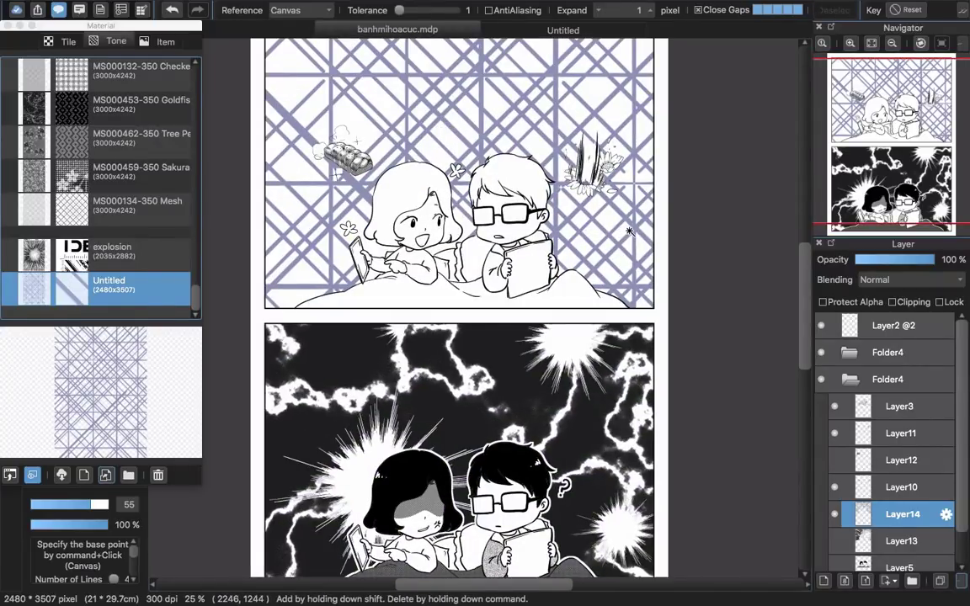
pyautogui.scroll(-2, 627, 227)
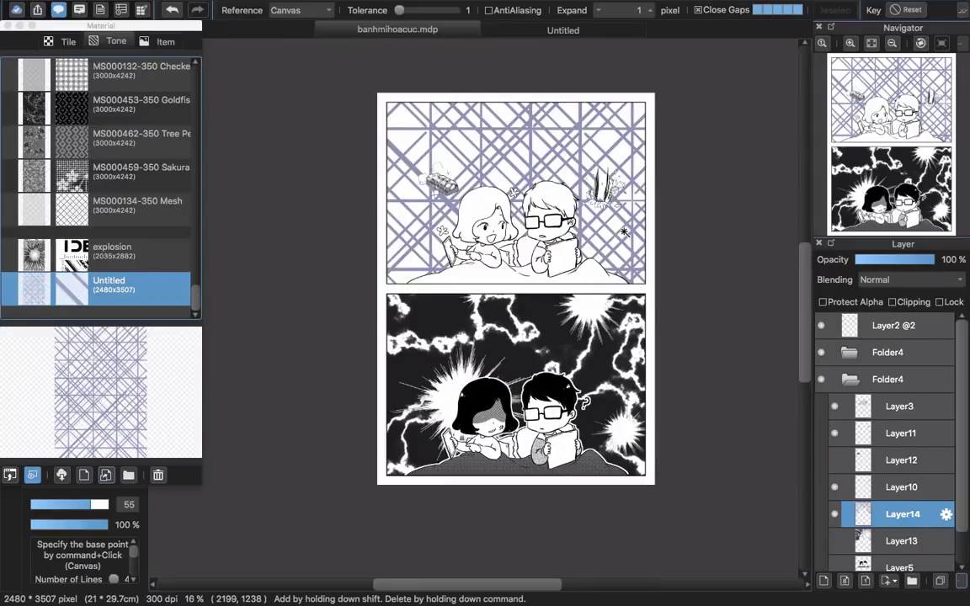